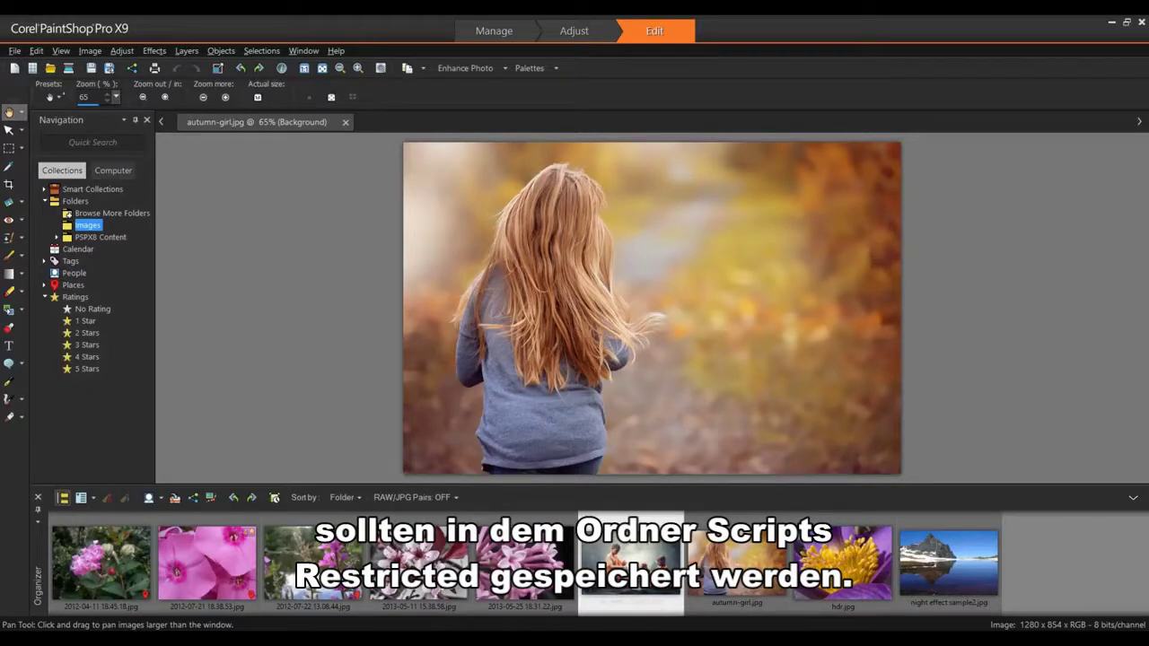
Leave the scripts folder and open the Welcome Book's Get More add-ons page.
key("alt+Tab")
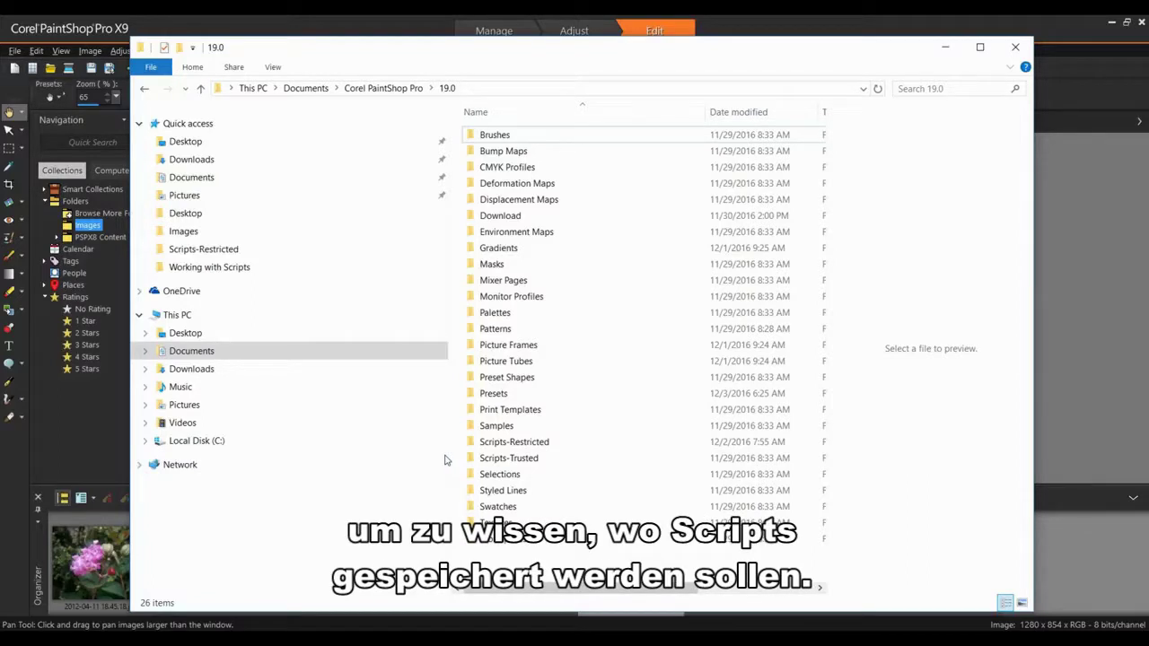
left_click(1013, 46)
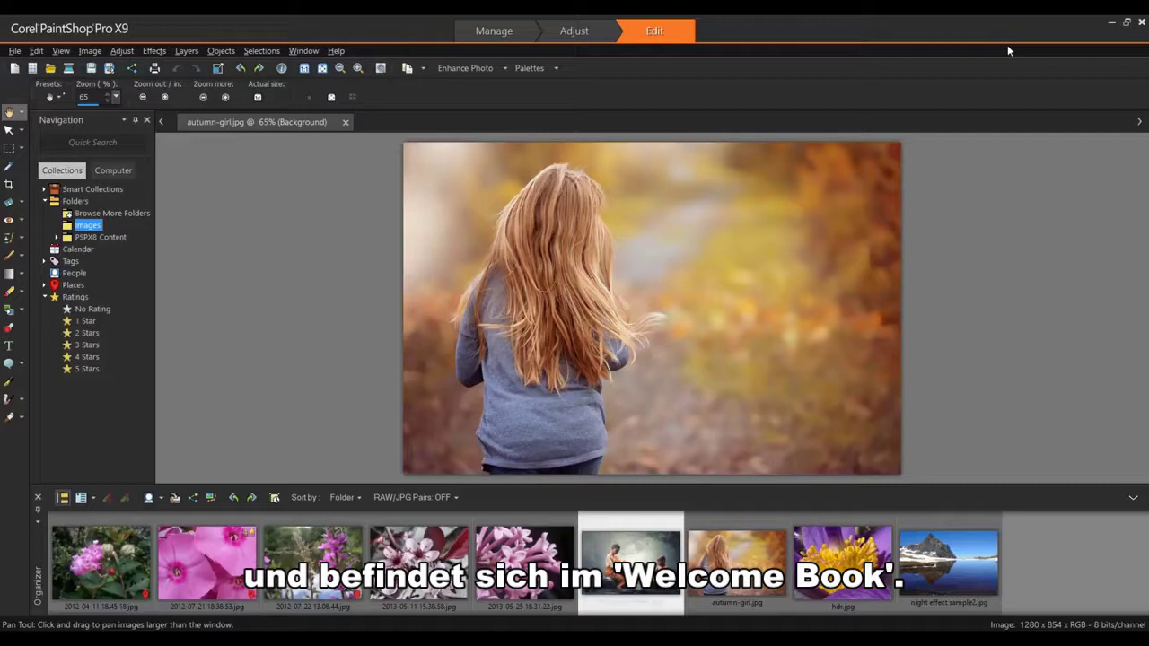
left_click(336, 51)
left_click(367, 305)
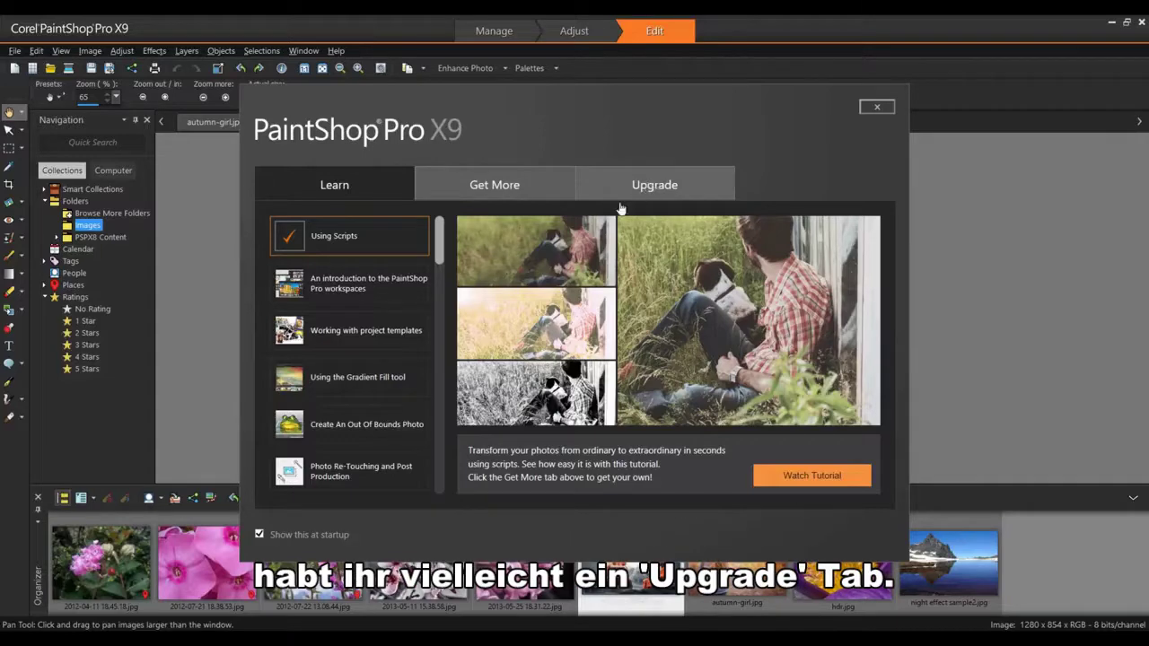
left_click(493, 190)
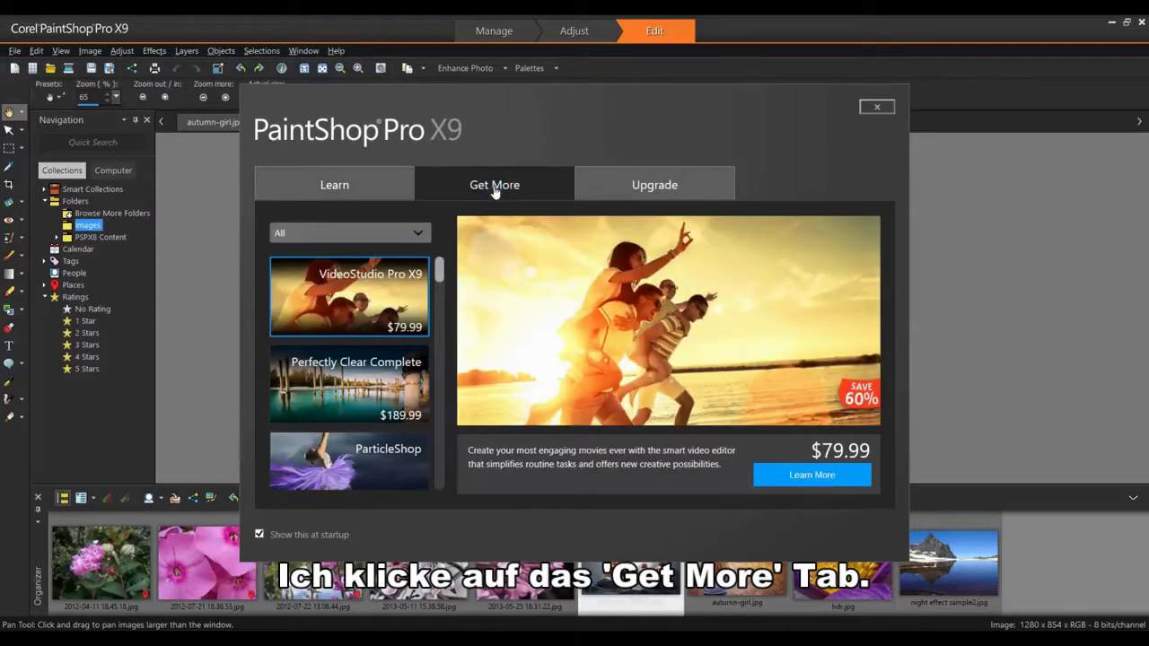
Filter the add-ons to Scripts and select the free Purple Color Tint Script.
left_click(425, 232)
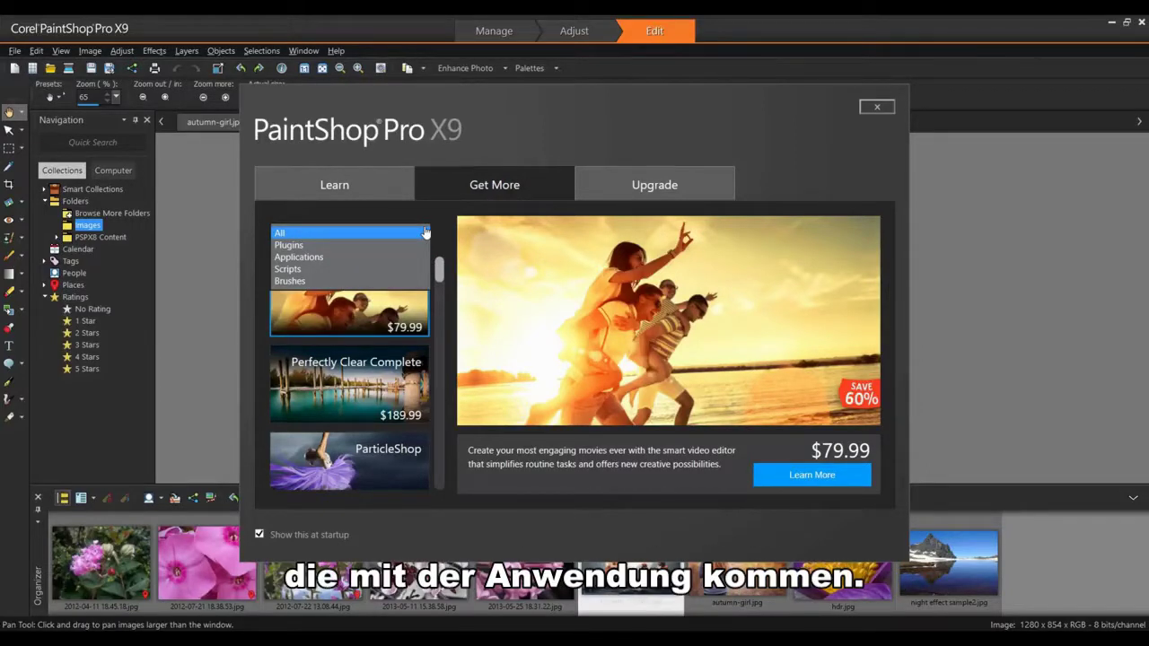
left_click(314, 267)
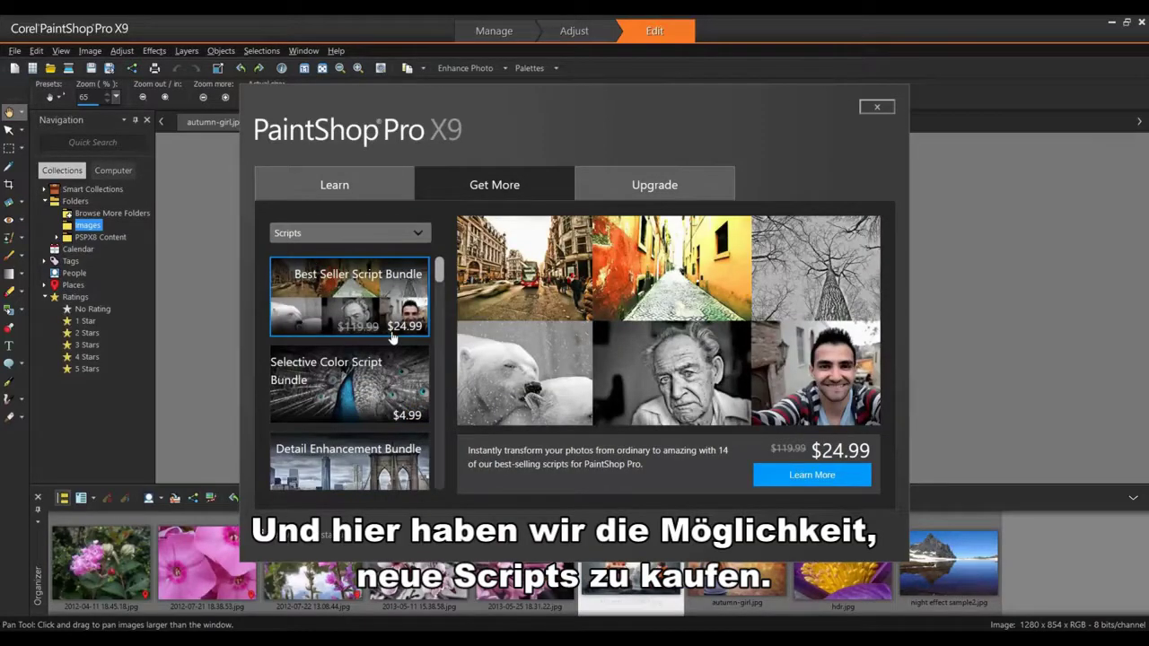
left_click_drag(439, 274, 452, 487)
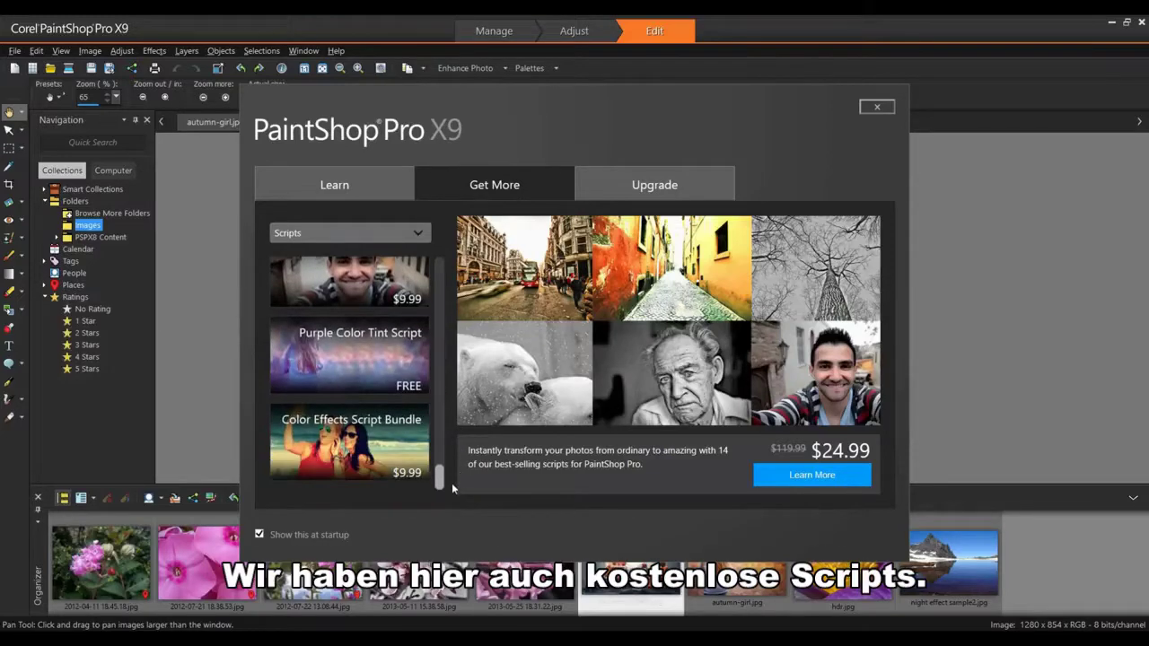
left_click(361, 346)
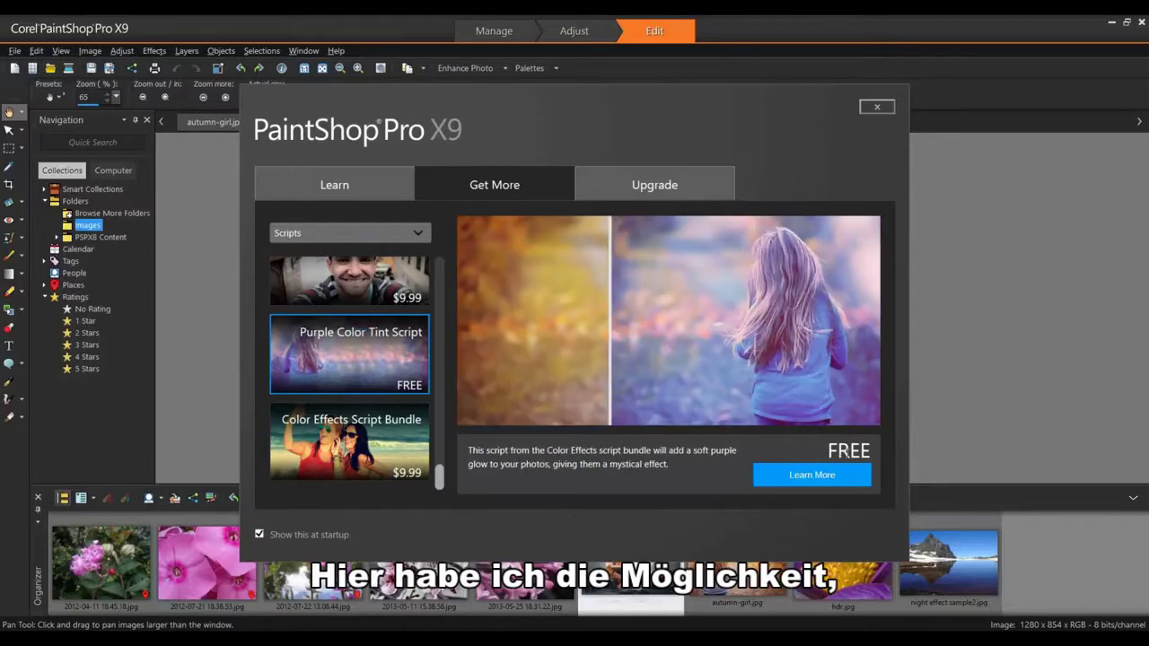
View the Purple Color Tint Script's full details, then close the Welcome Book.
left_click(805, 478)
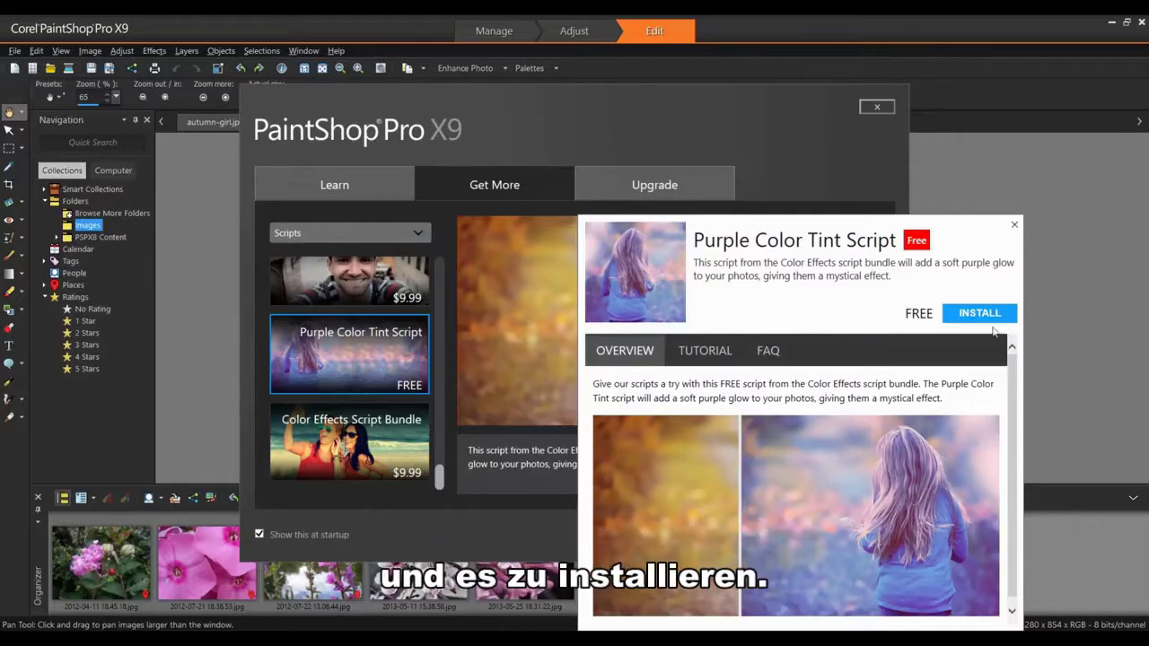
left_click(1013, 225)
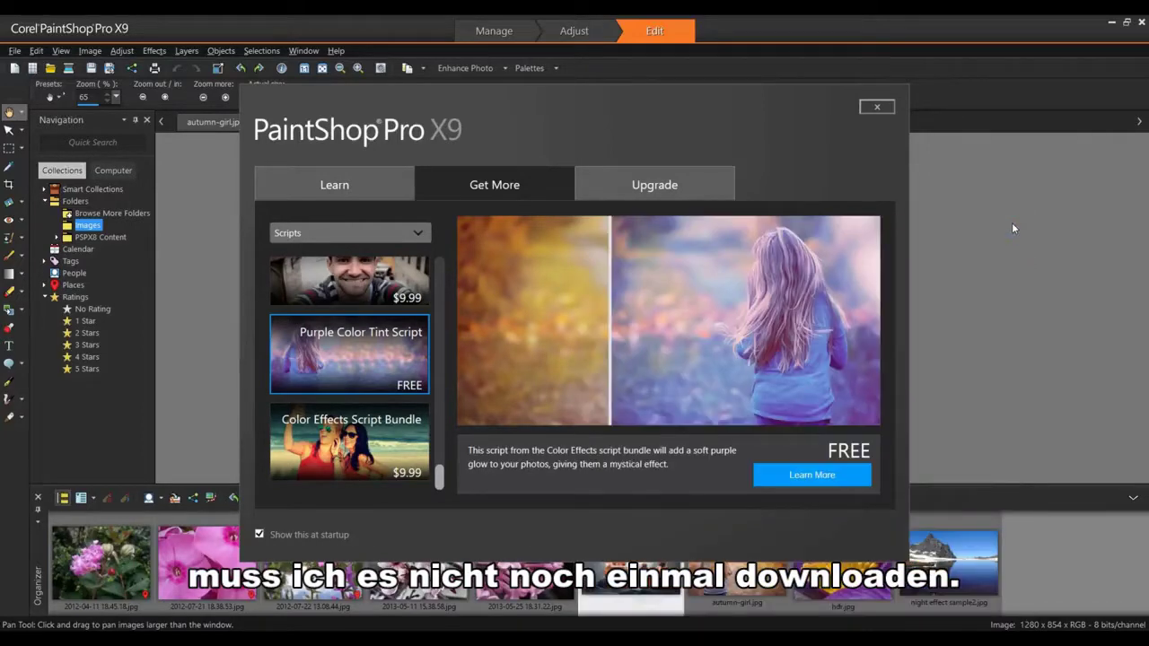
left_click(874, 107)
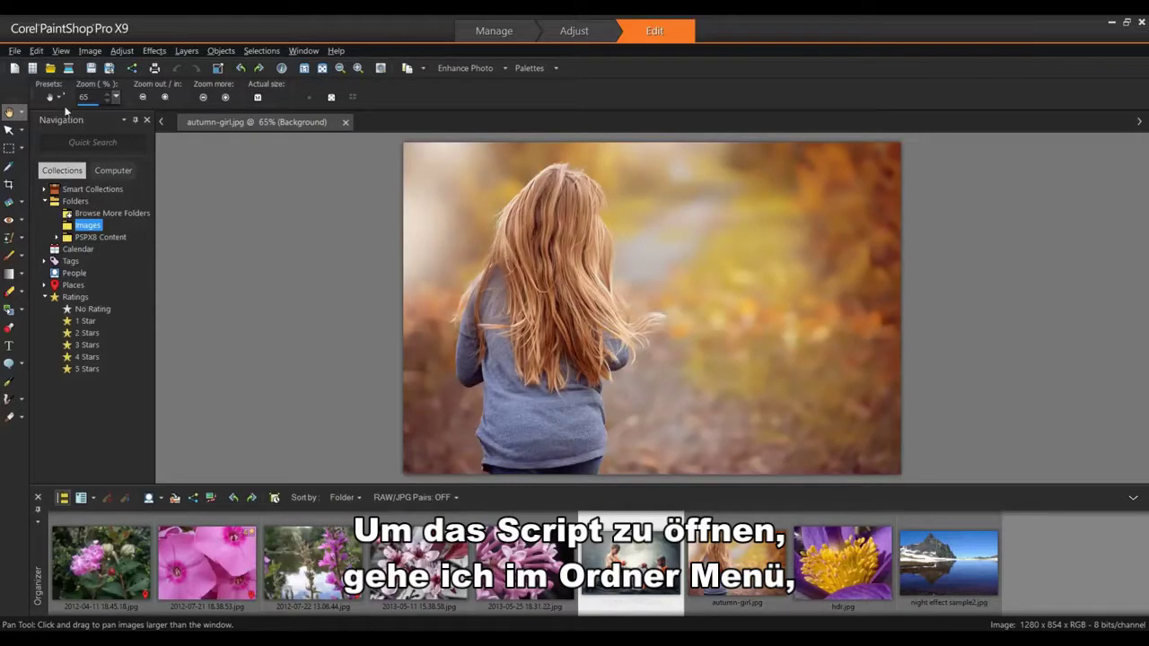
Show the Script toolbar through the workspace's right-click Toolbars menu.
left_click(13, 50)
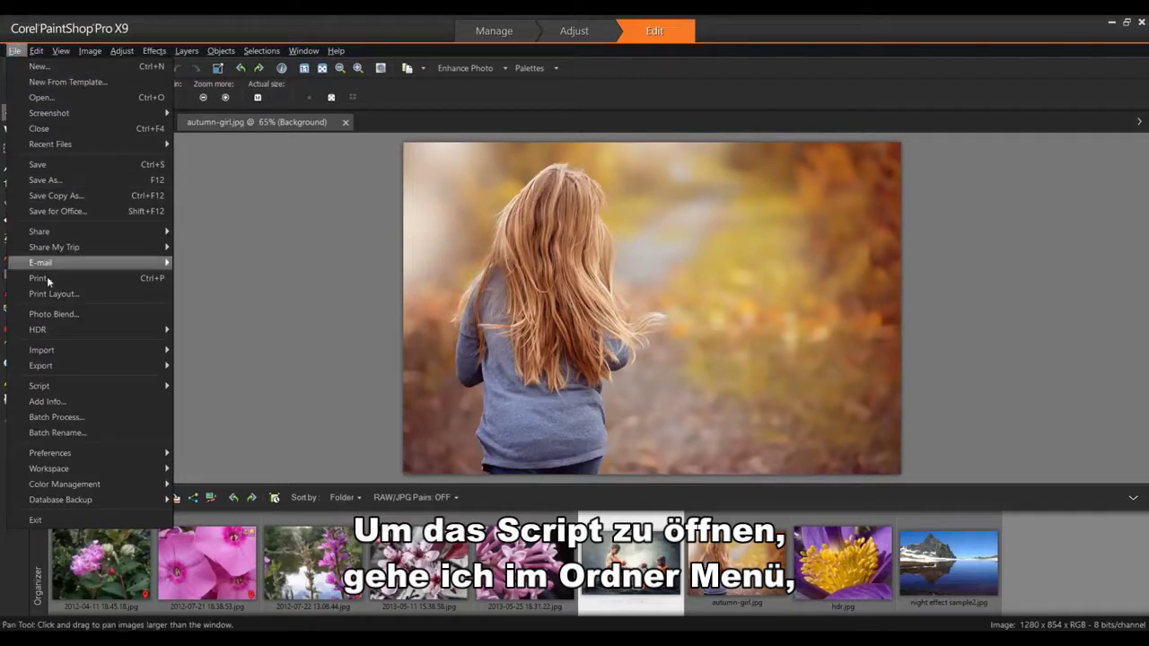
mouse_move(78, 384)
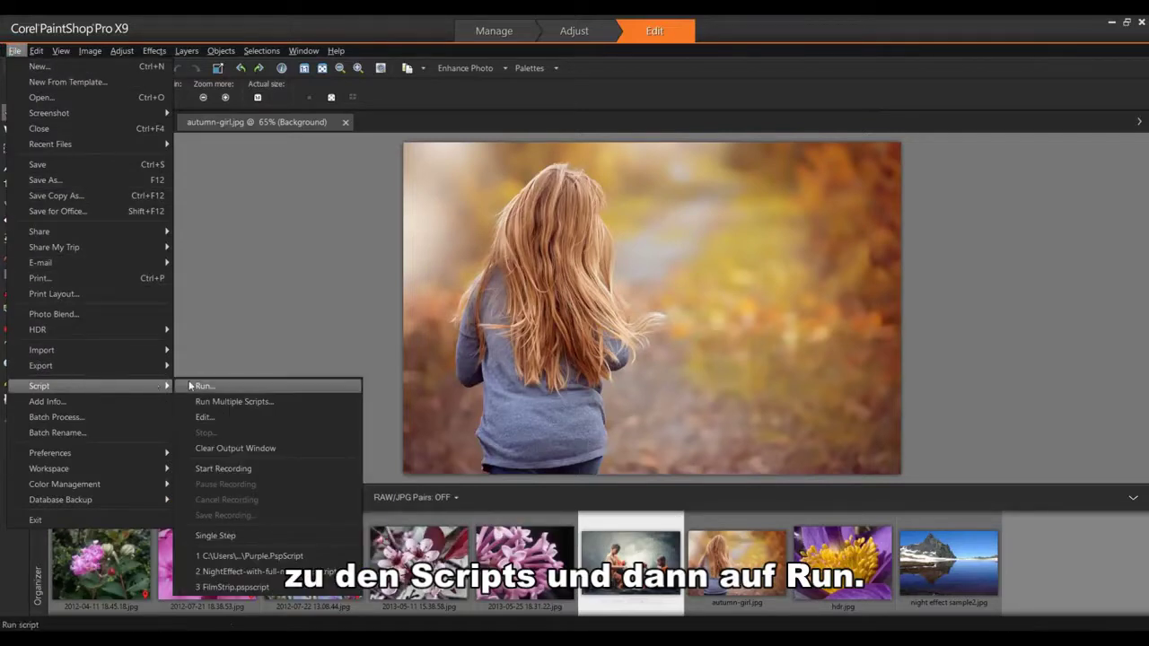
mouse_move(60, 53)
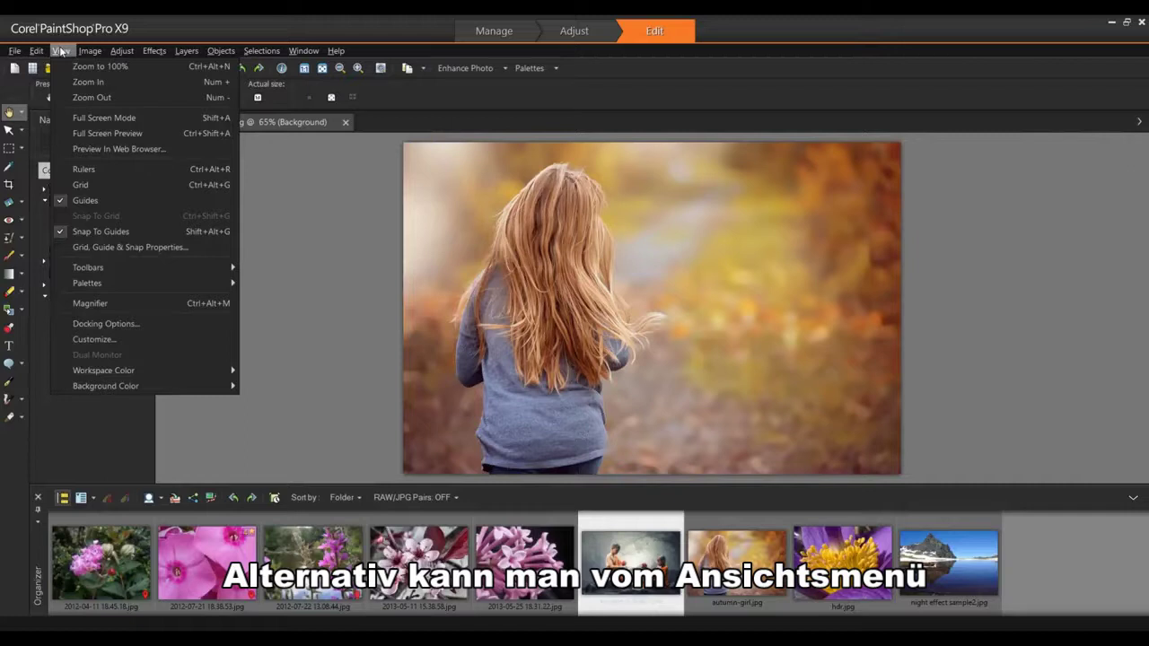
mouse_move(120, 267)
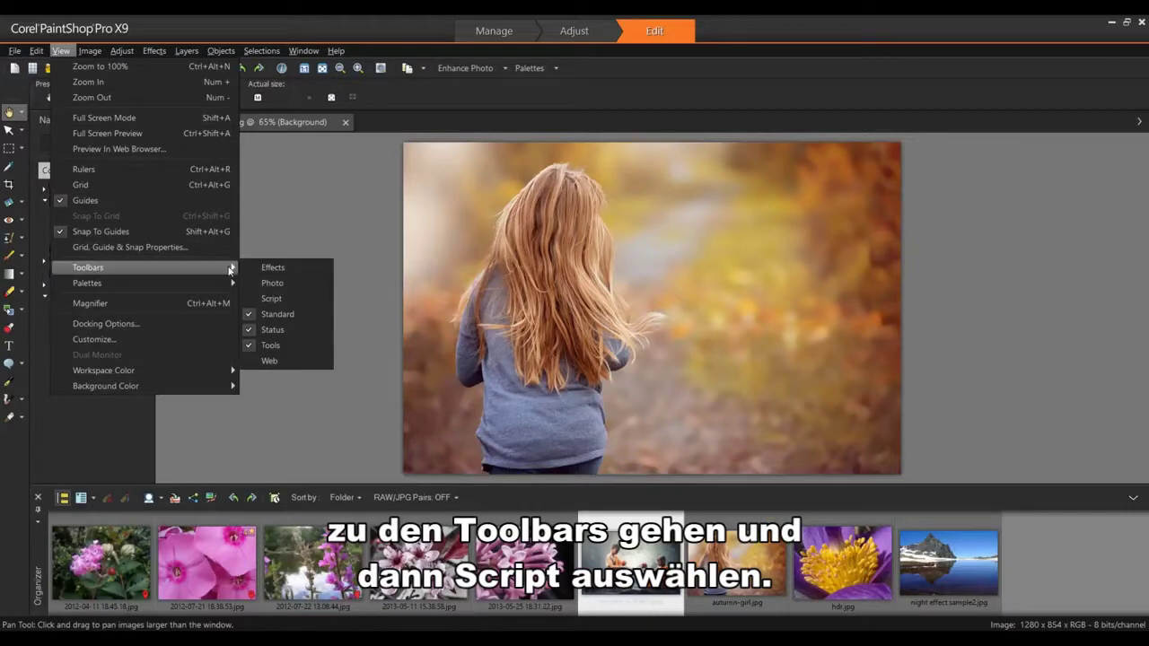
left_click(274, 302)
right_click(532, 99)
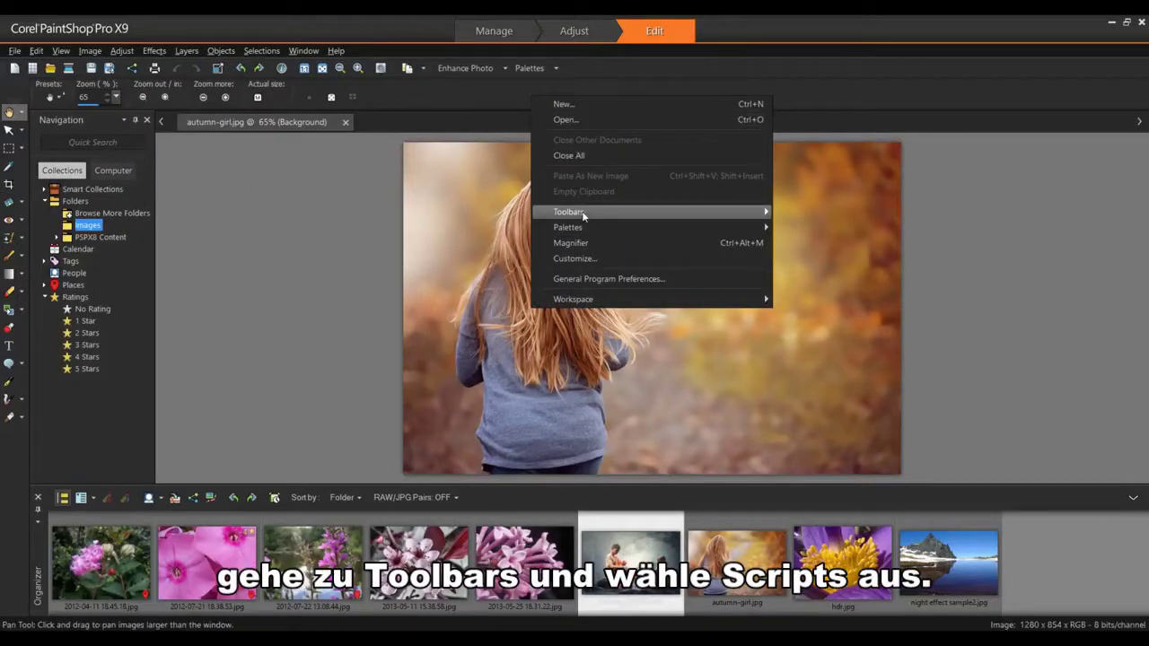
mouse_move(733, 218)
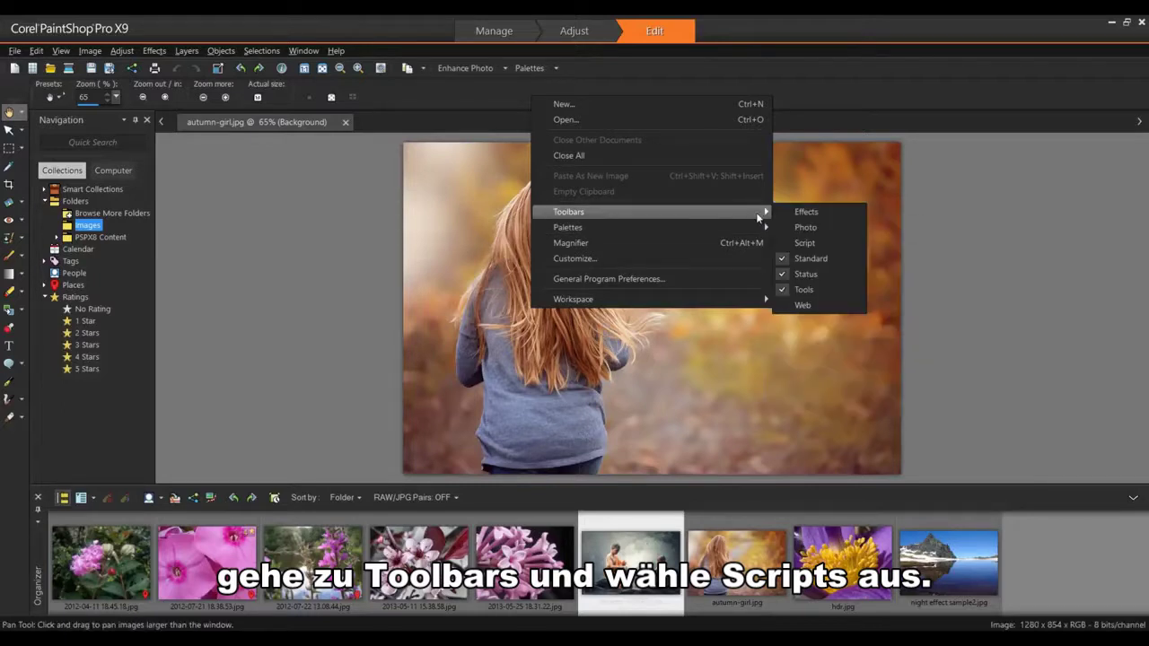
left_click(804, 243)
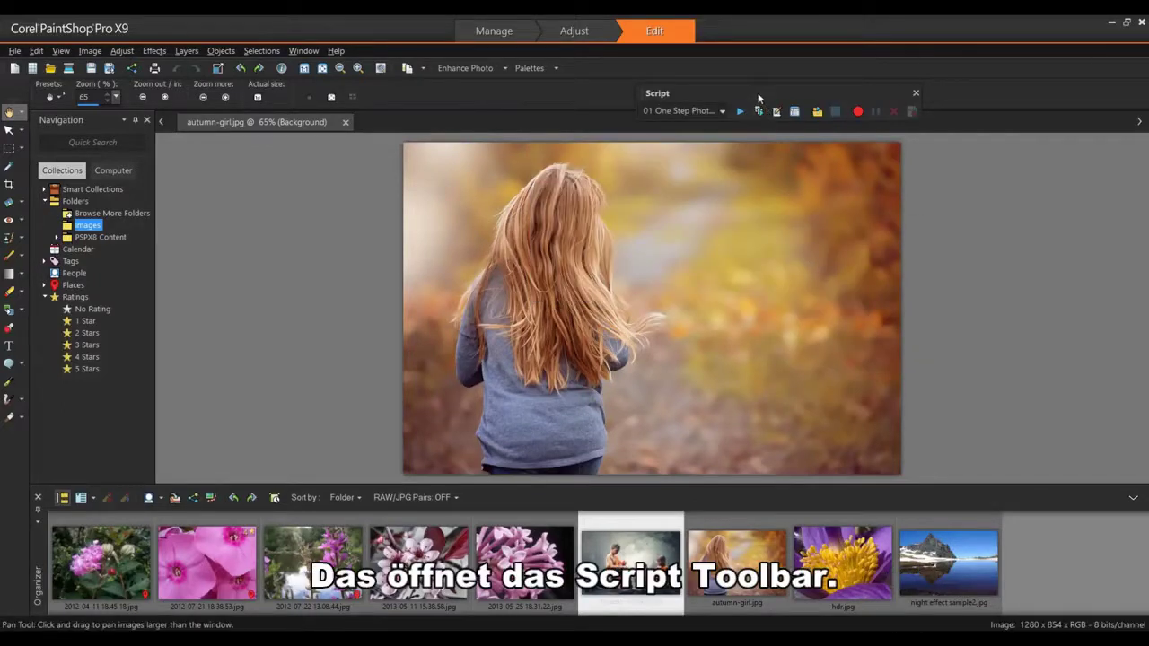
Run the Purple script on autumn-girl.jpg and save the purple-tinted photo.
left_click_drag(757, 93, 645, 97)
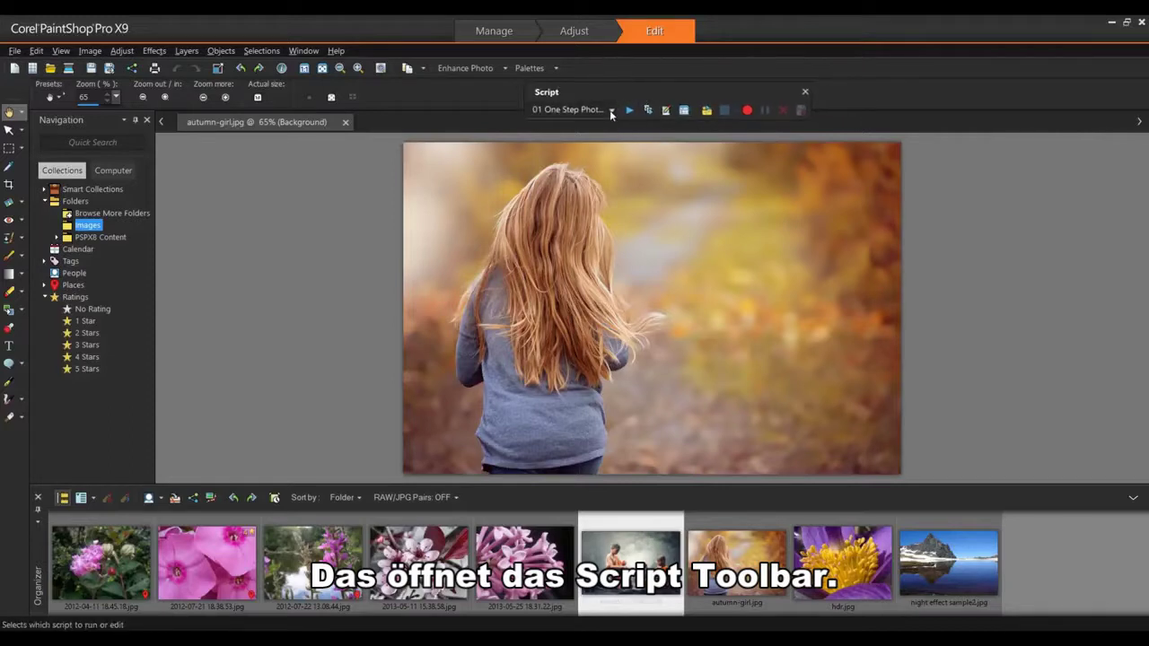
left_click(610, 110)
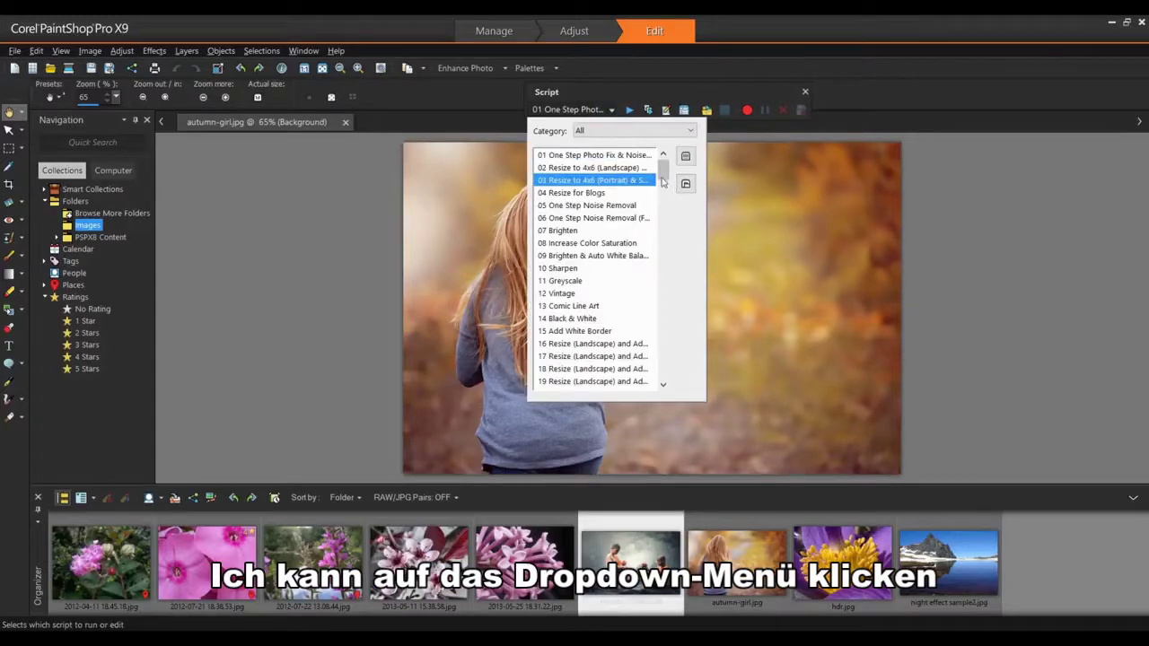
left_click_drag(664, 174, 652, 324)
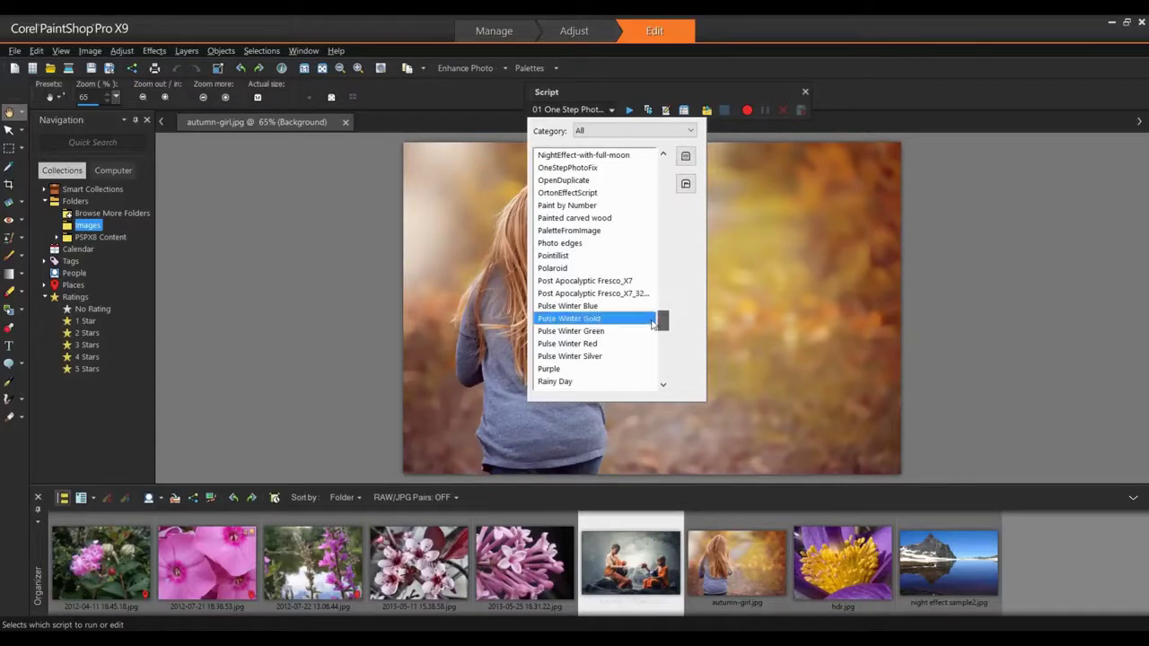
left_click(570, 369)
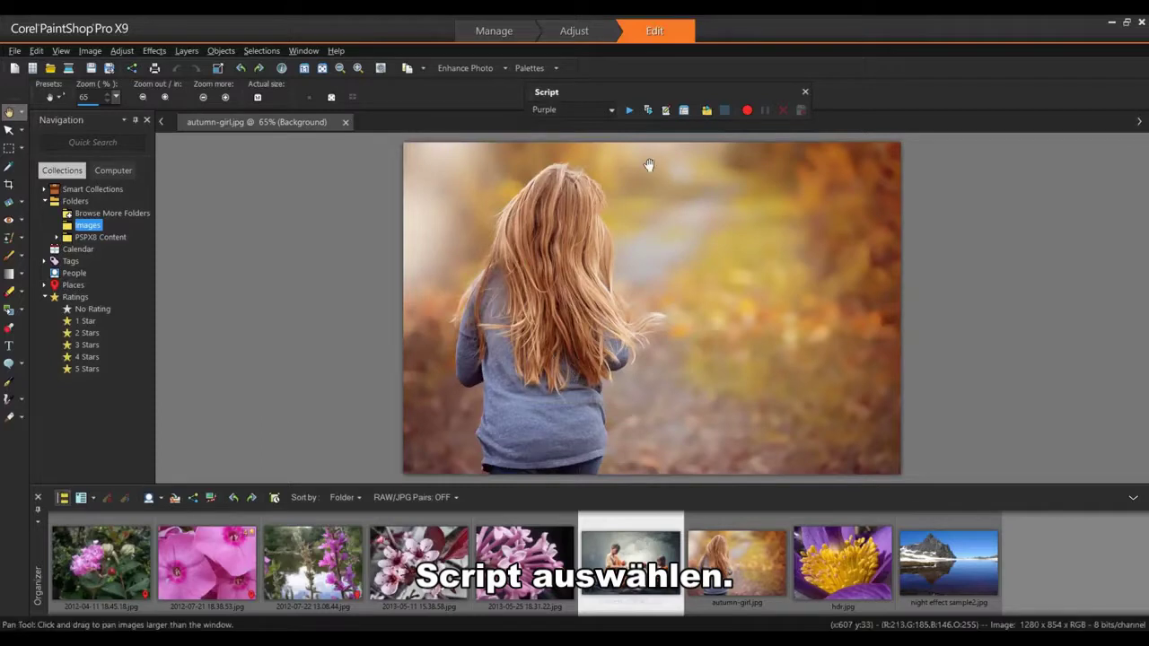
left_click(629, 110)
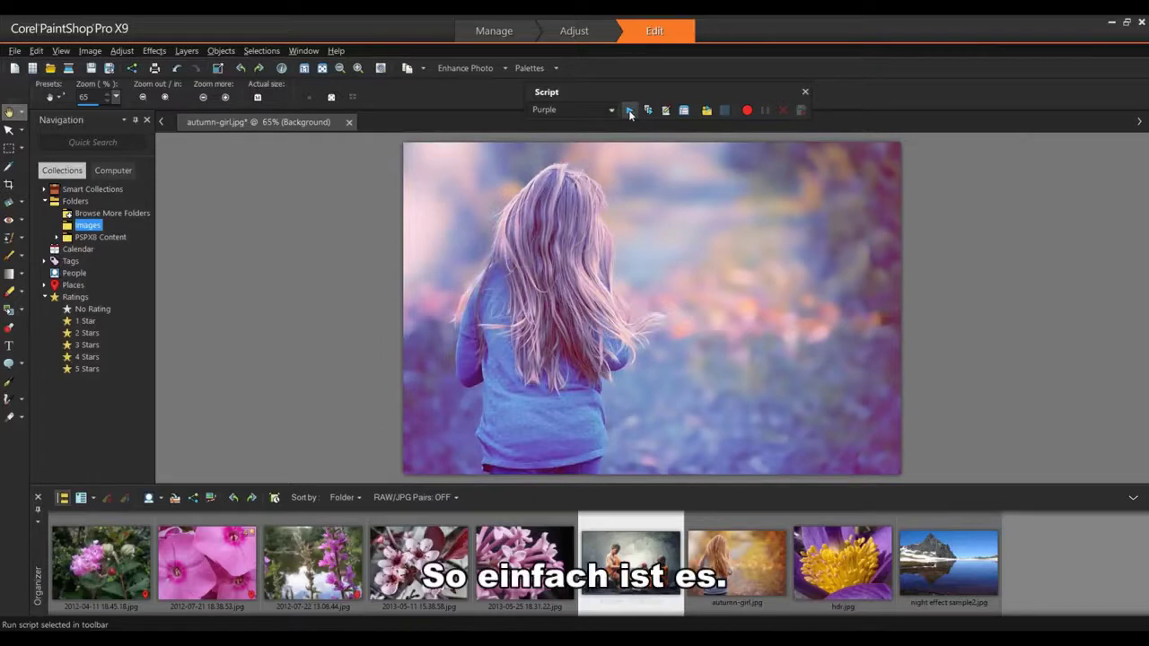
key("ctrl+s")
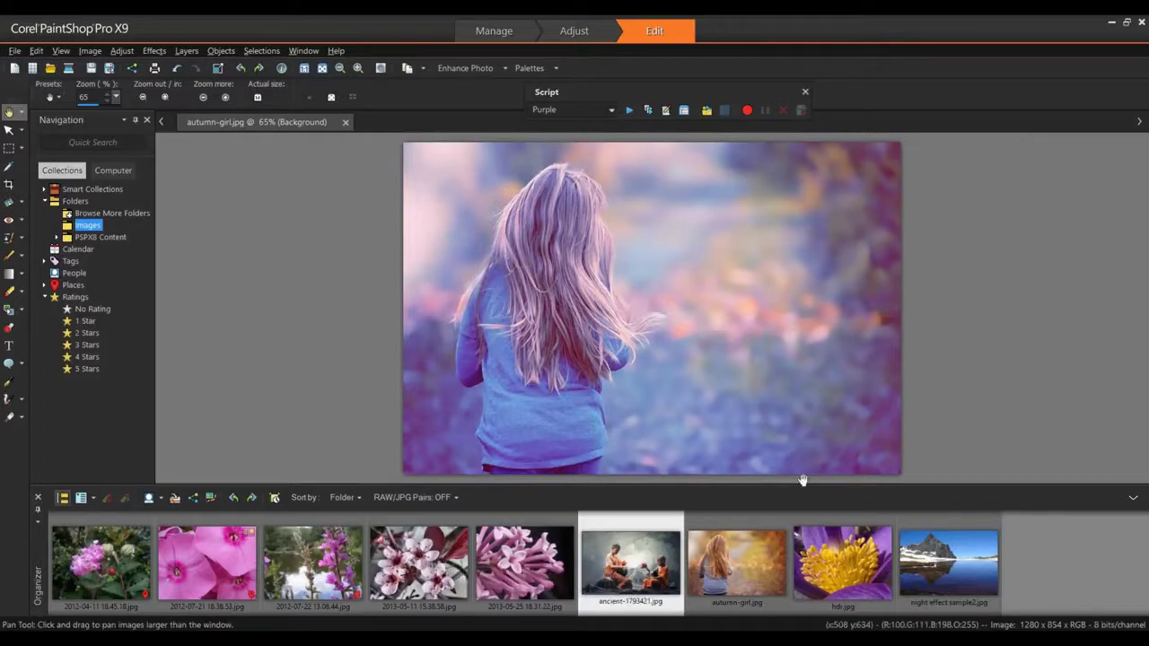
Open night effect sample2.jpg, run NightEffect-with-full-moon, and move the moon to the upper right.
double_click(937, 580)
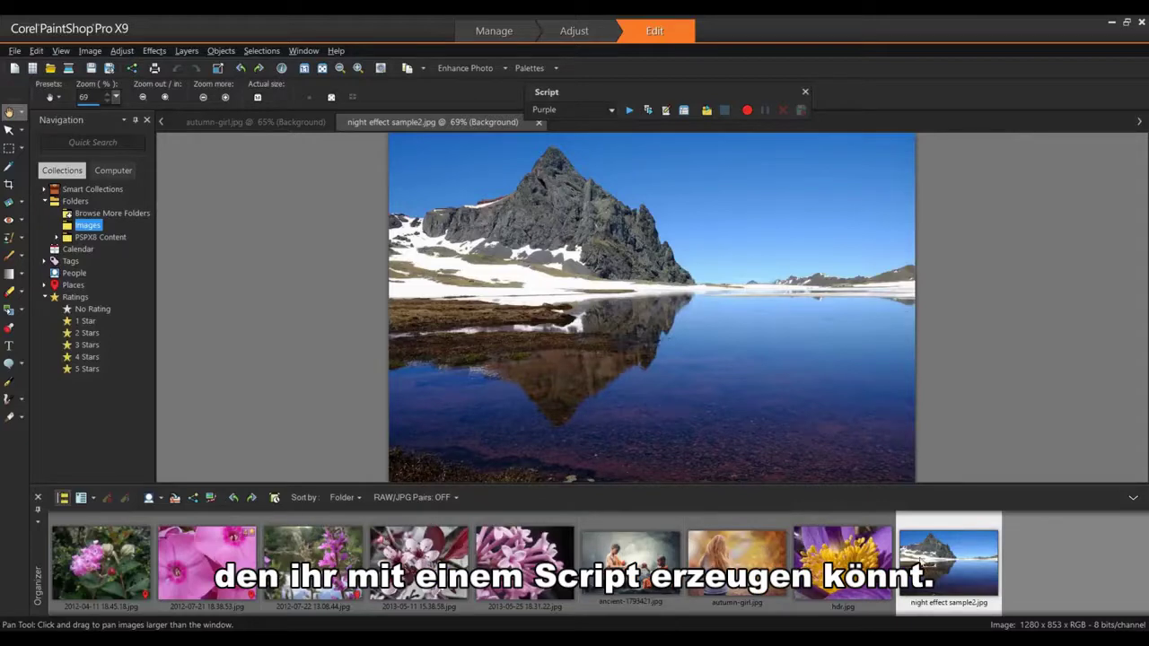
left_click(613, 111)
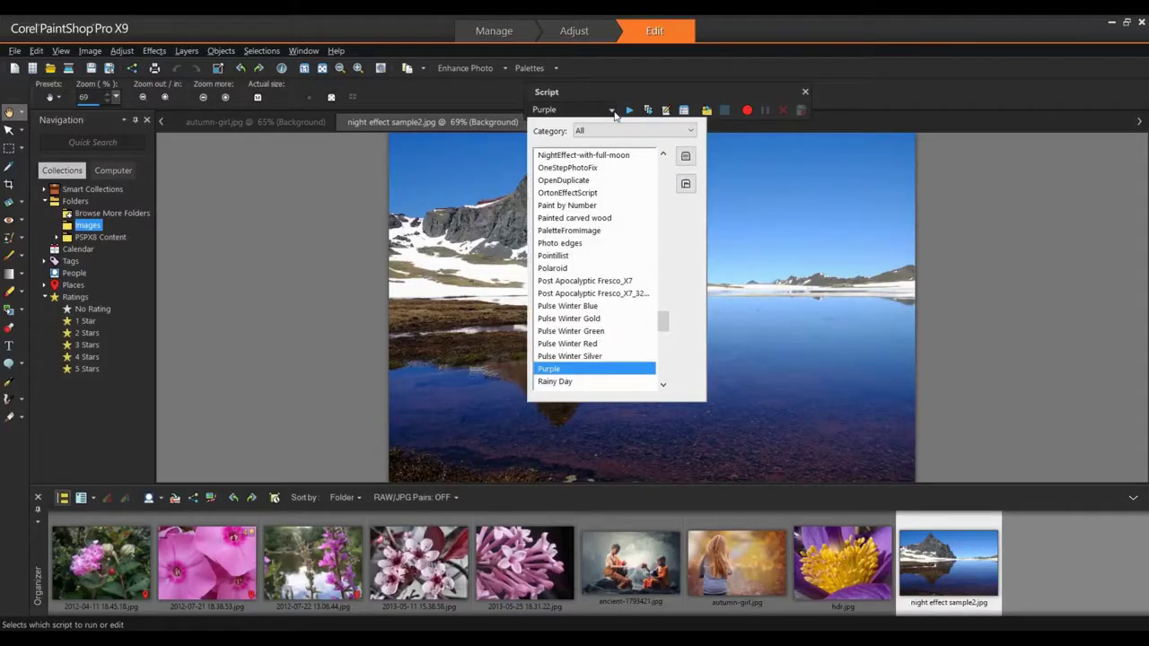
left_click(599, 160)
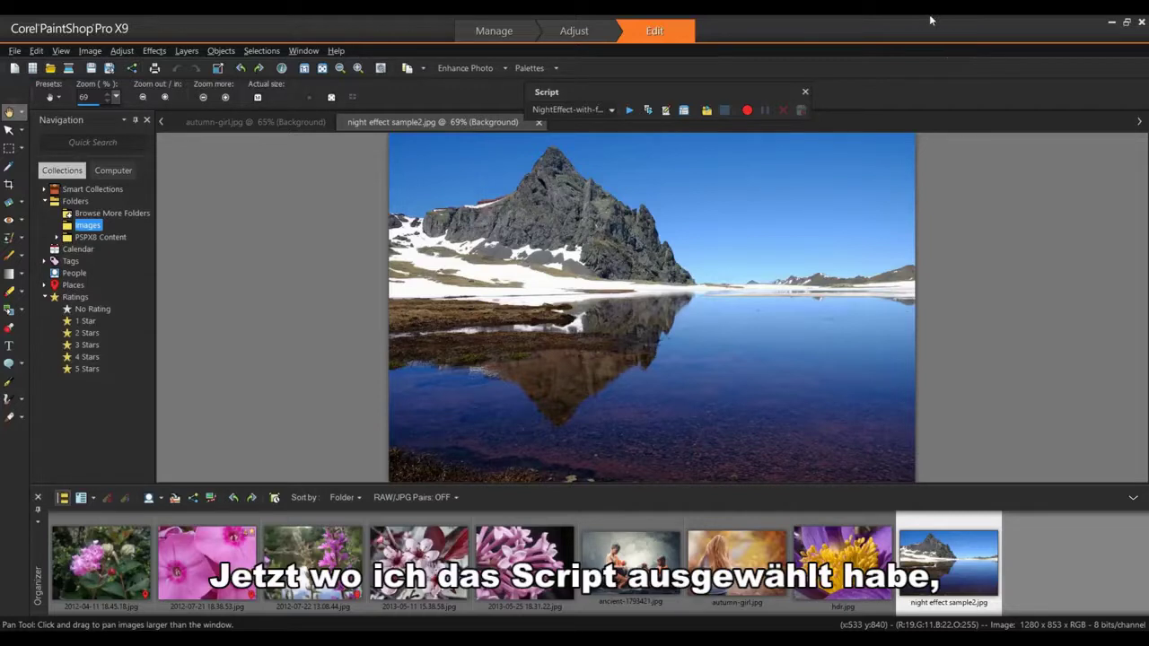
left_click(631, 111)
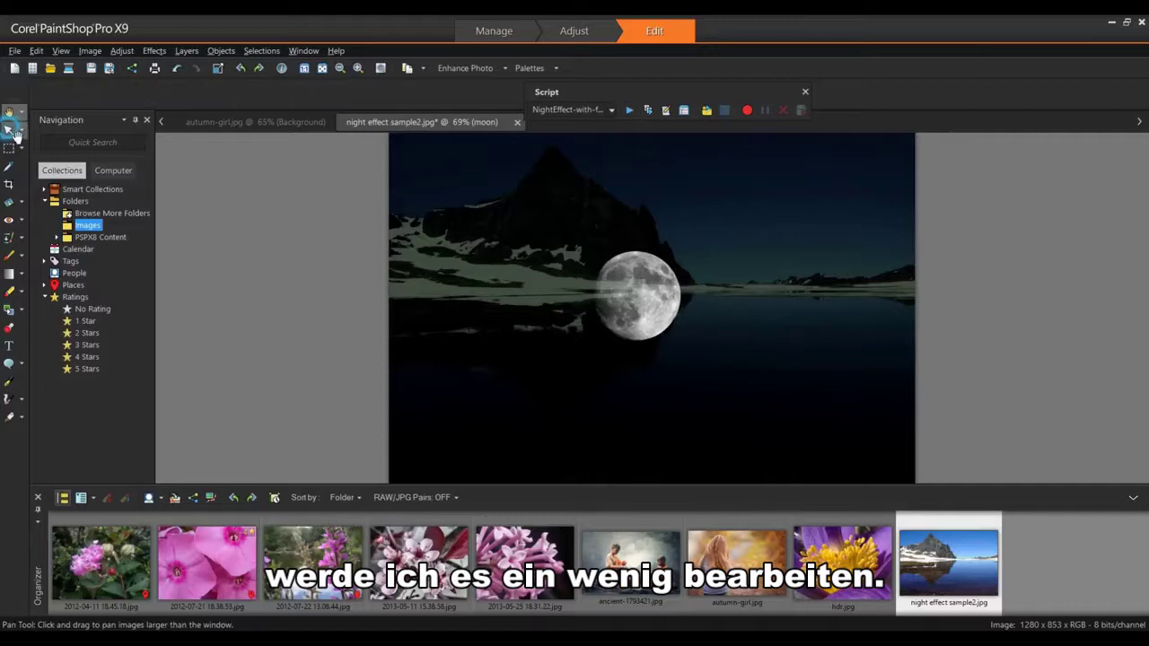
left_click(9, 129)
left_click_drag(644, 296, 852, 195)
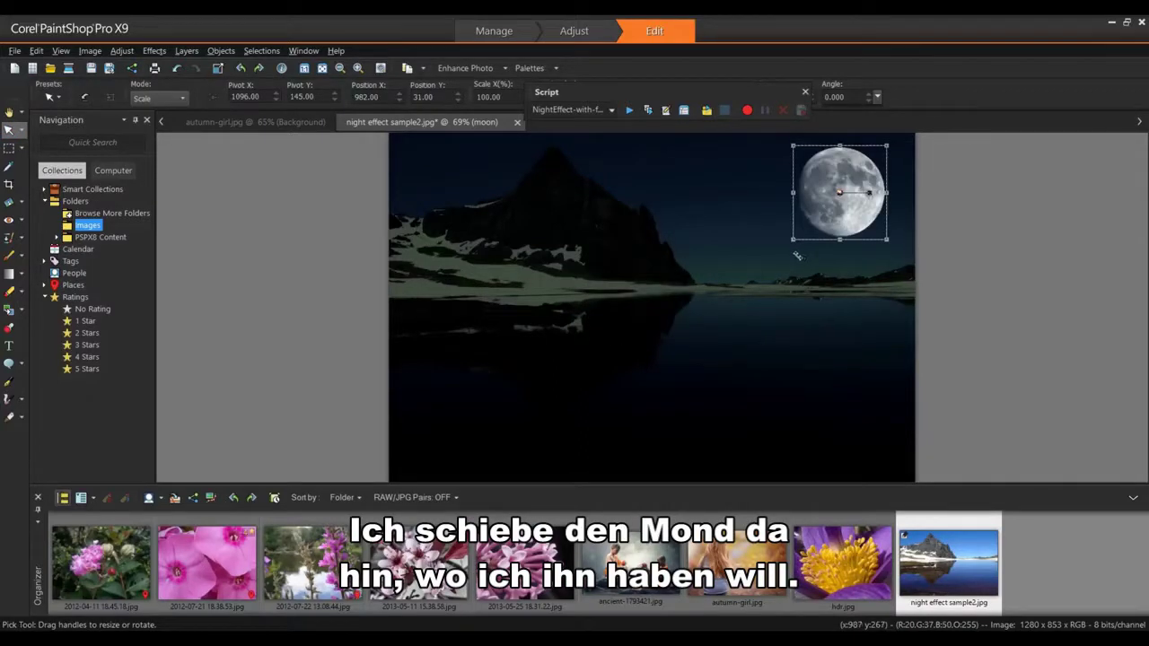
Shrink the moon to about 57%, show the Layers palette, and set the moon's opacity to 25.
left_click_drag(793, 239, 847, 184)
right_click(946, 96)
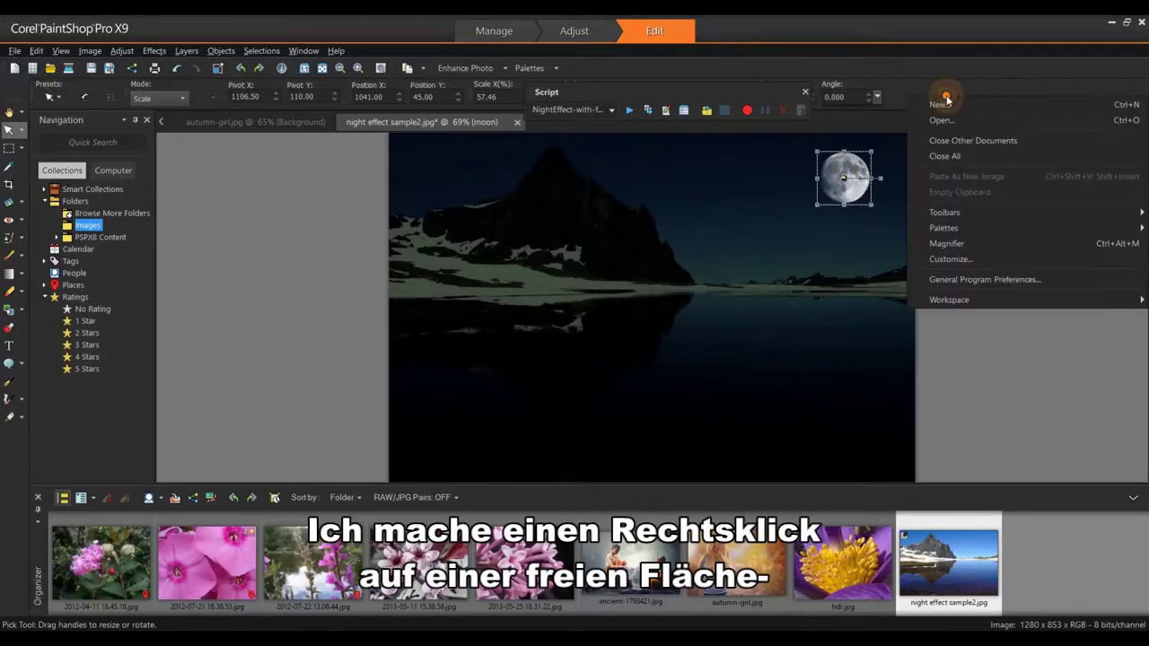
mouse_move(942, 228)
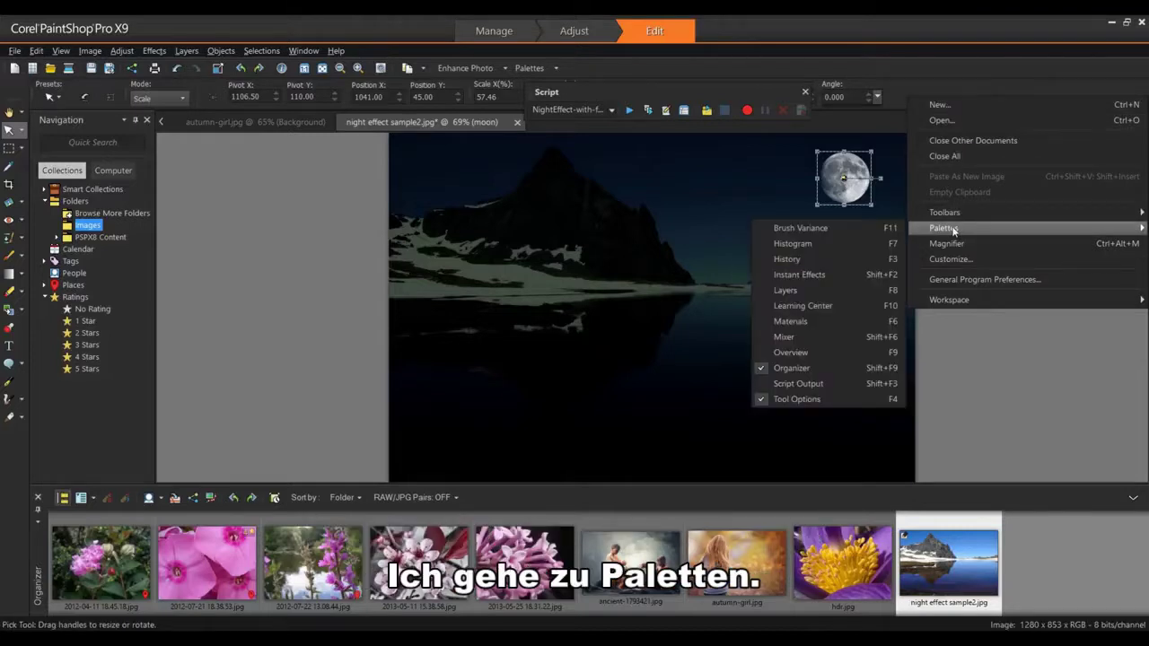
left_click(830, 290)
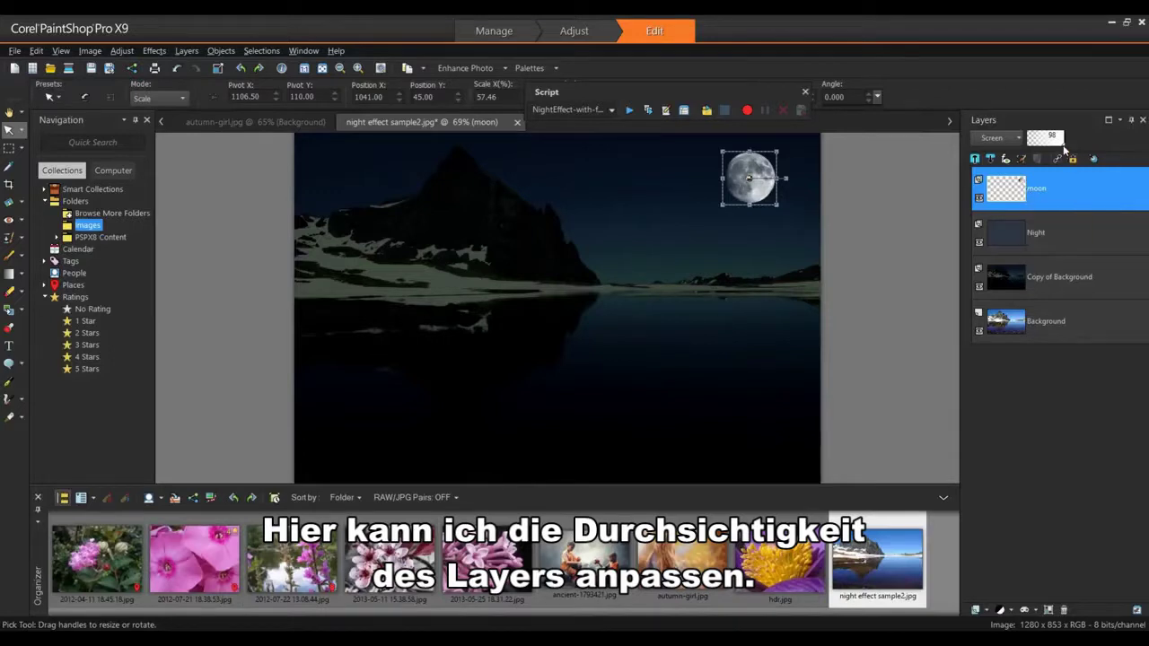
left_click_drag(1061, 151, 1044, 149)
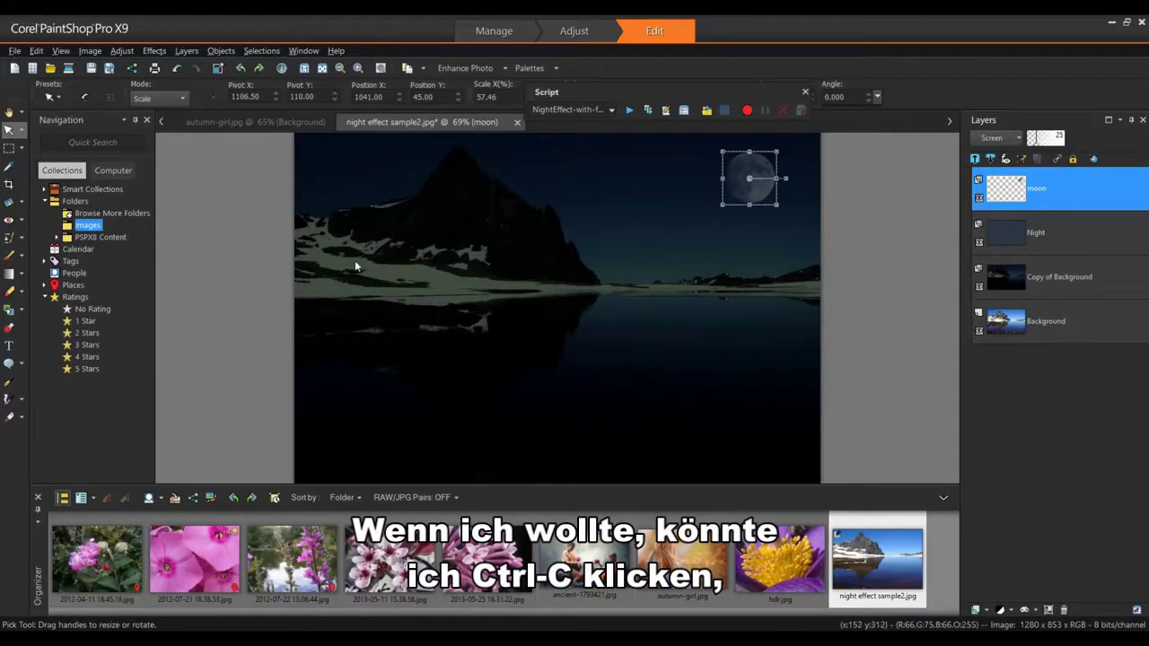
Paste a copy of the moon onto the lake's lower right and fade it to 8 opacity.
key("ctrl")
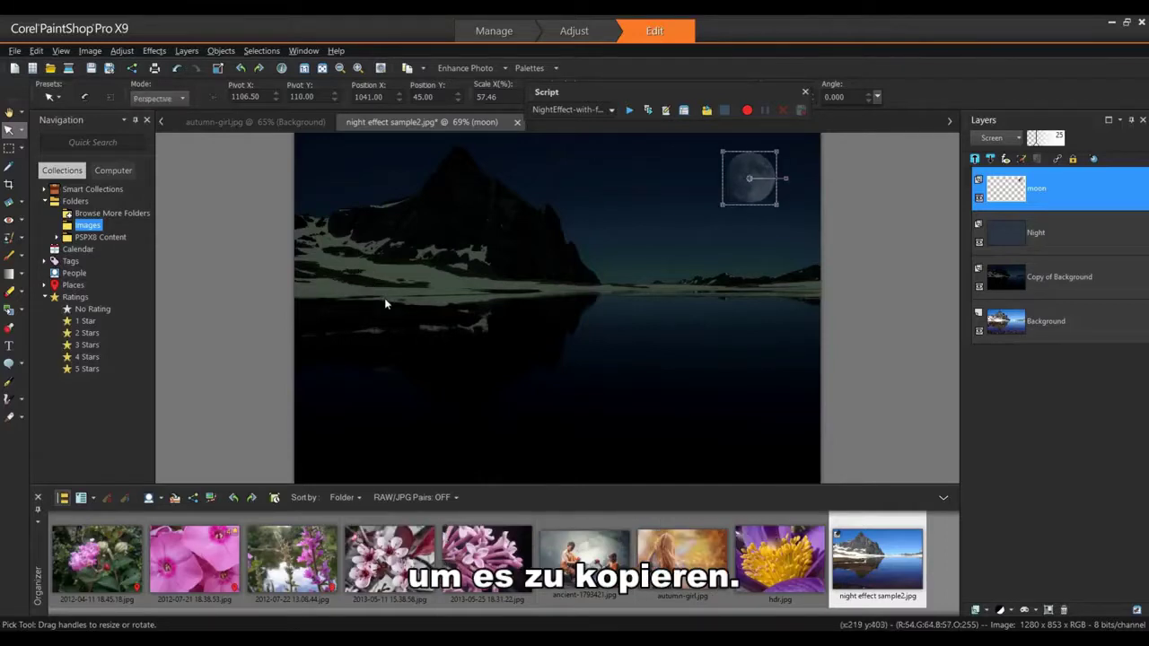
key("ctrl+v")
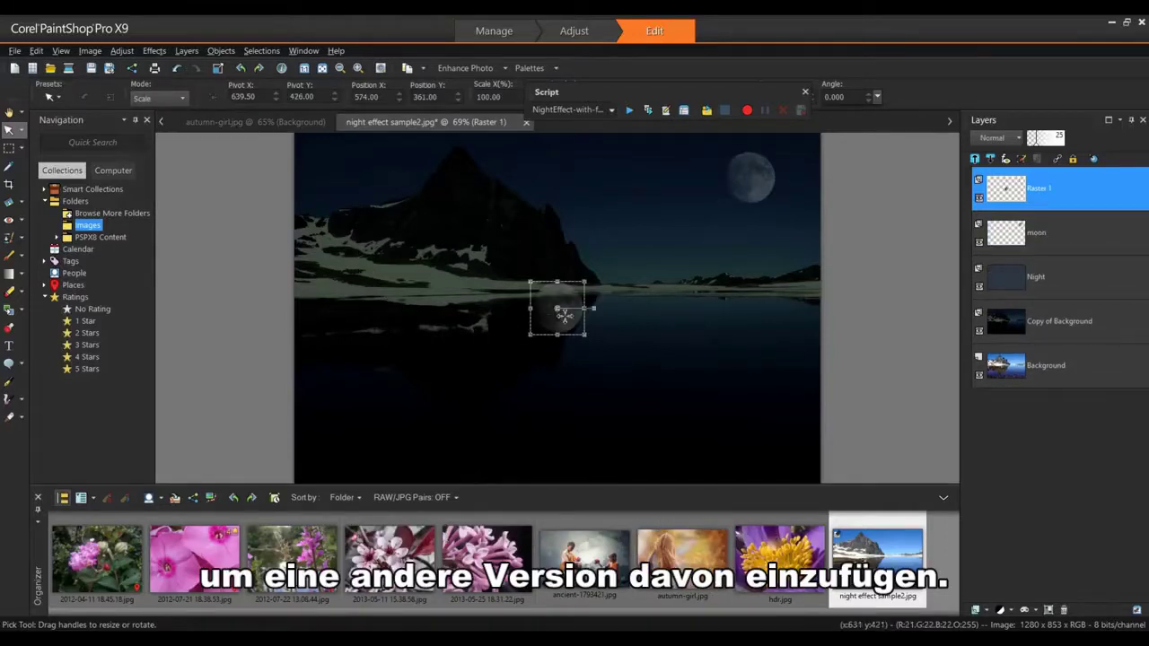
left_click_drag(571, 316, 756, 412)
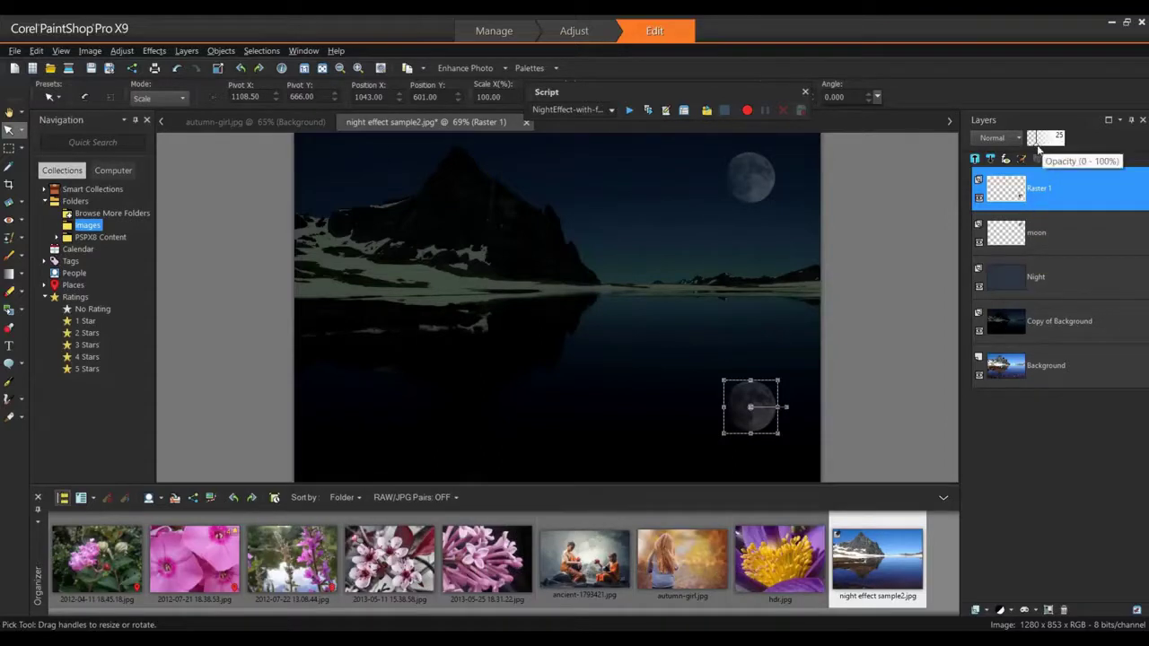
left_click_drag(1038, 148, 1033, 148)
left_click(9, 112)
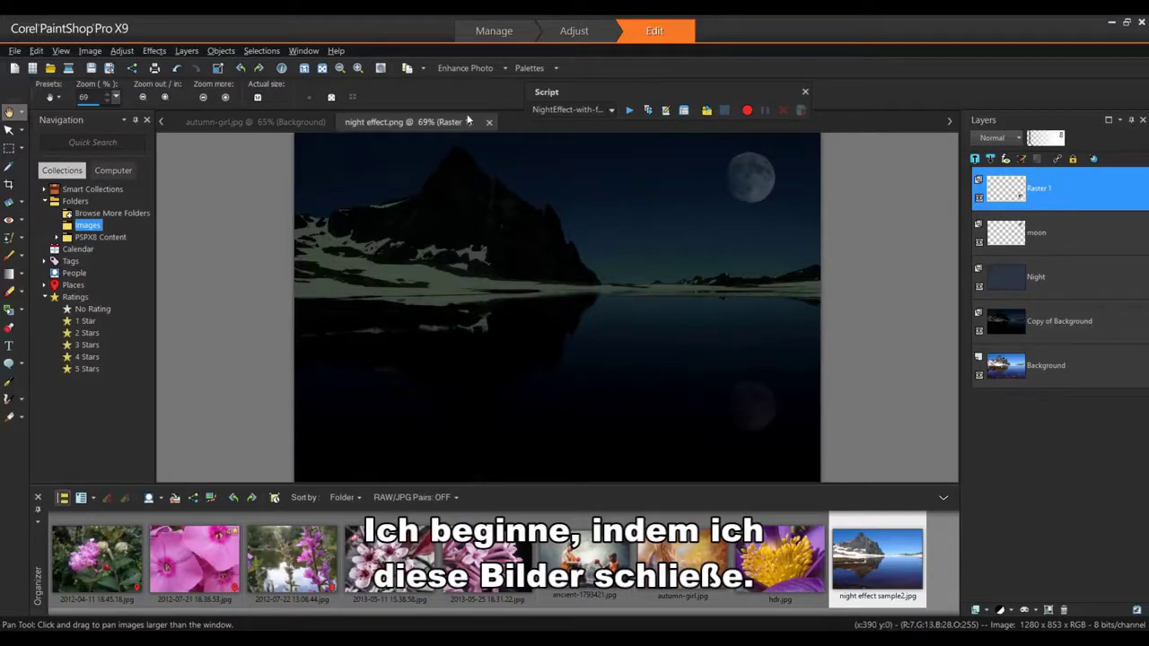
Close all open images with Window > Close All and select the FilmStrip script.
left_click(314, 53)
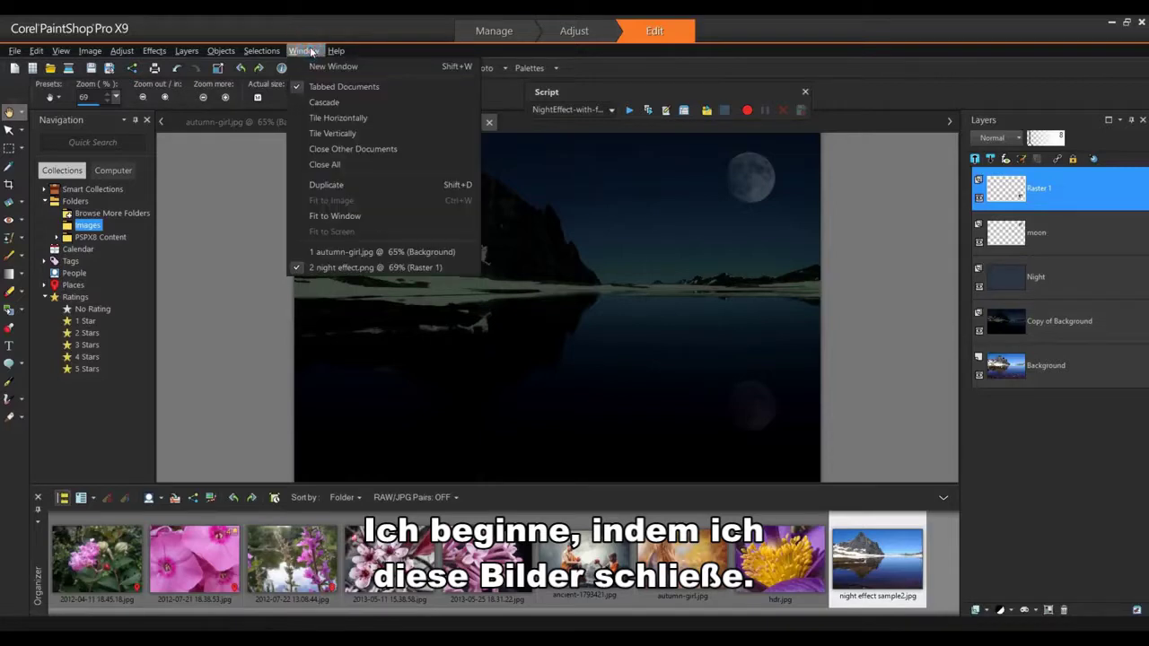
left_click(331, 166)
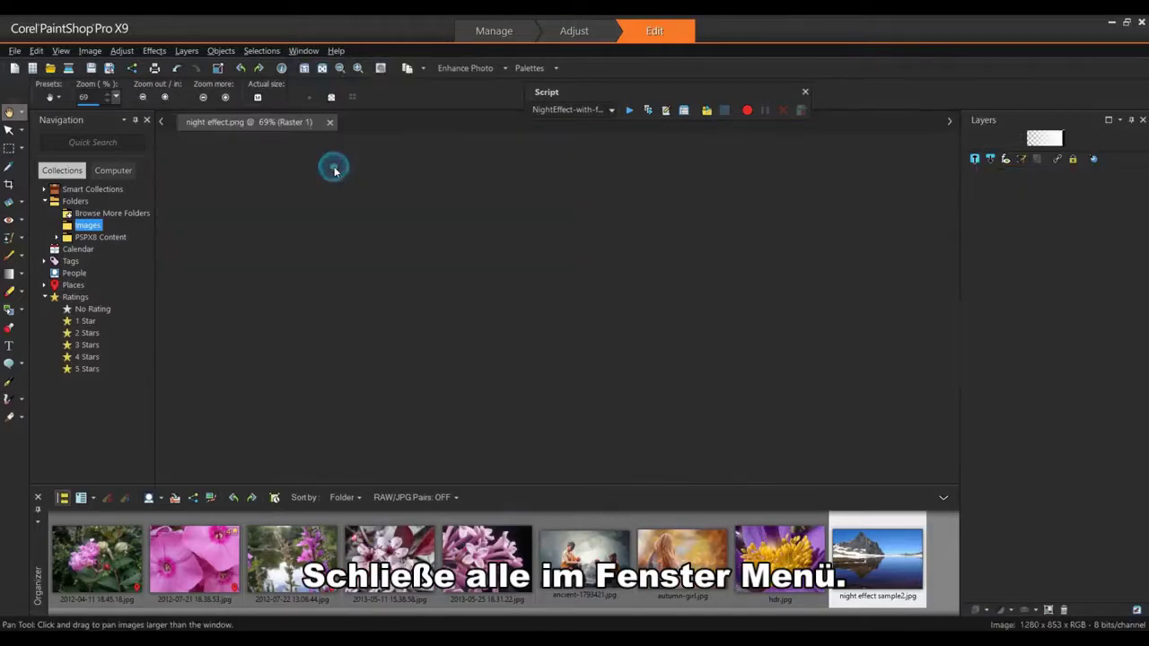
left_click(611, 110)
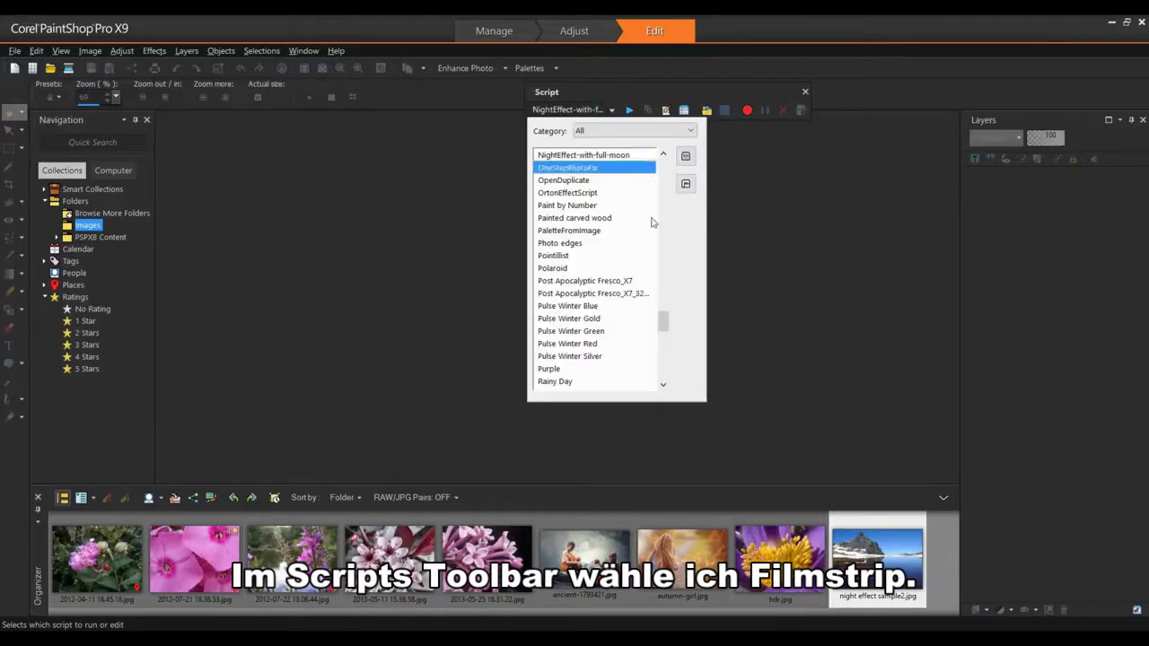
left_click_drag(660, 322, 658, 264)
left_click(566, 218)
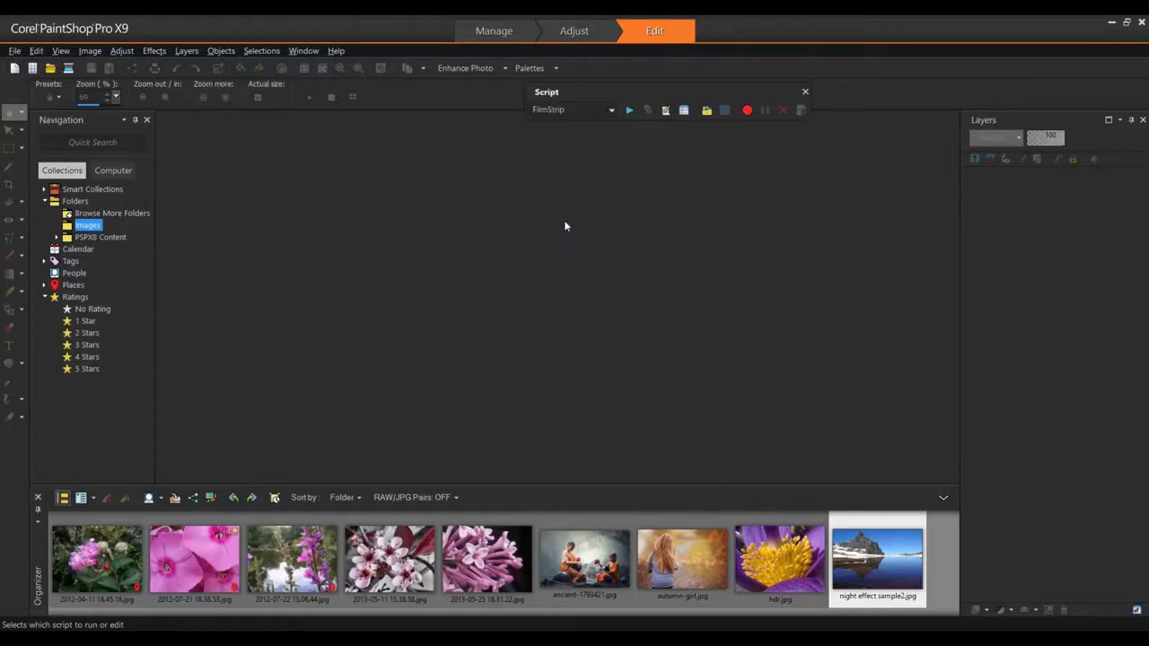
Run FilmStrip with 5 photos and horizontal orientation (option 3).
left_click(628, 110)
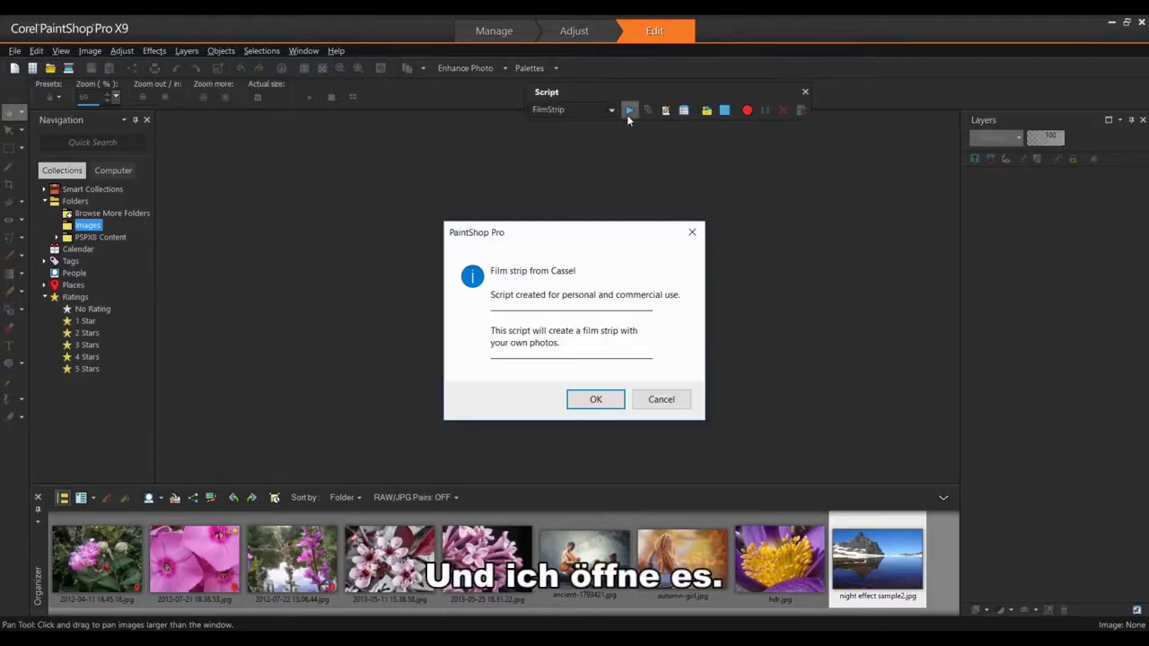
left_click(588, 401)
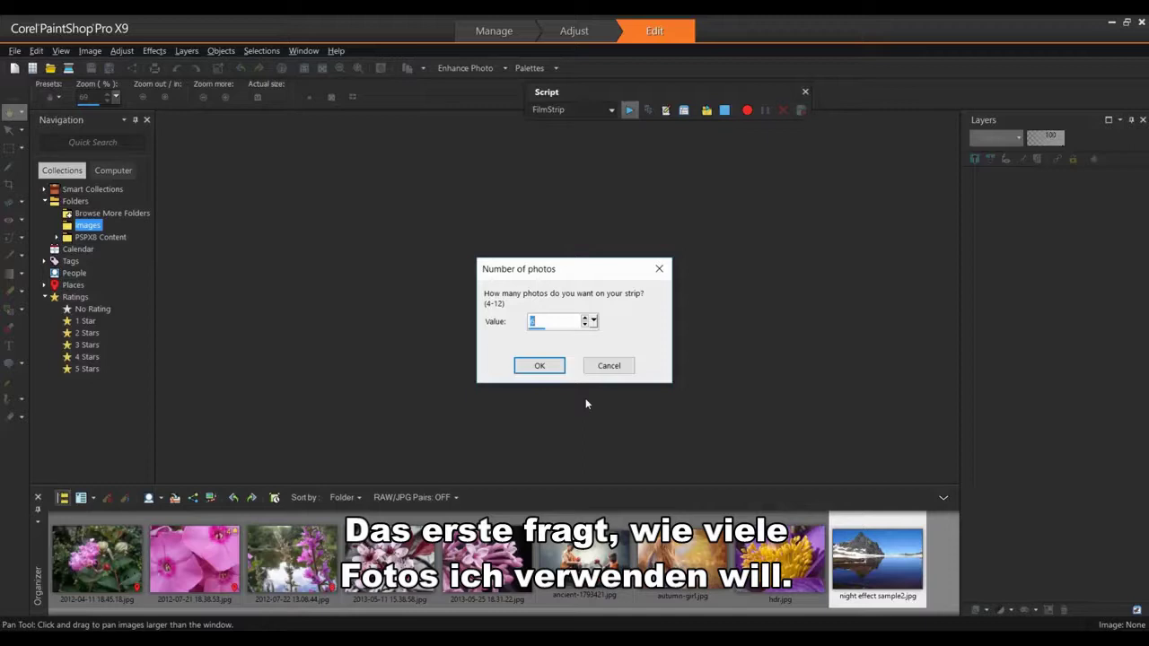
left_click(584, 319)
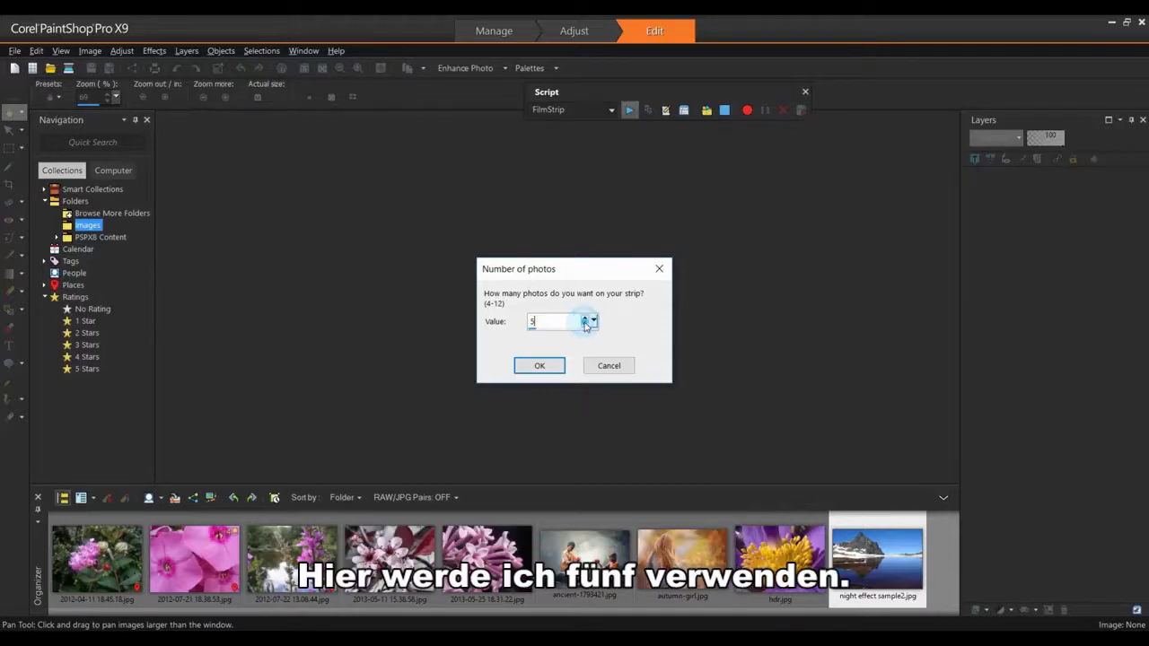
left_click(539, 367)
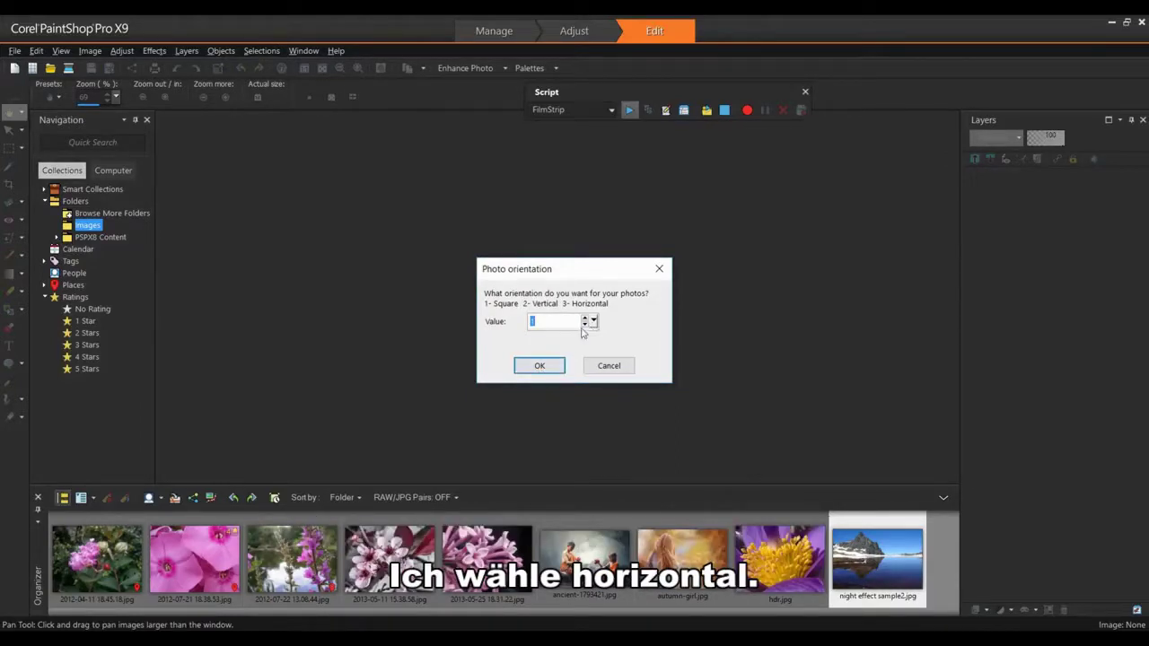
type("3")
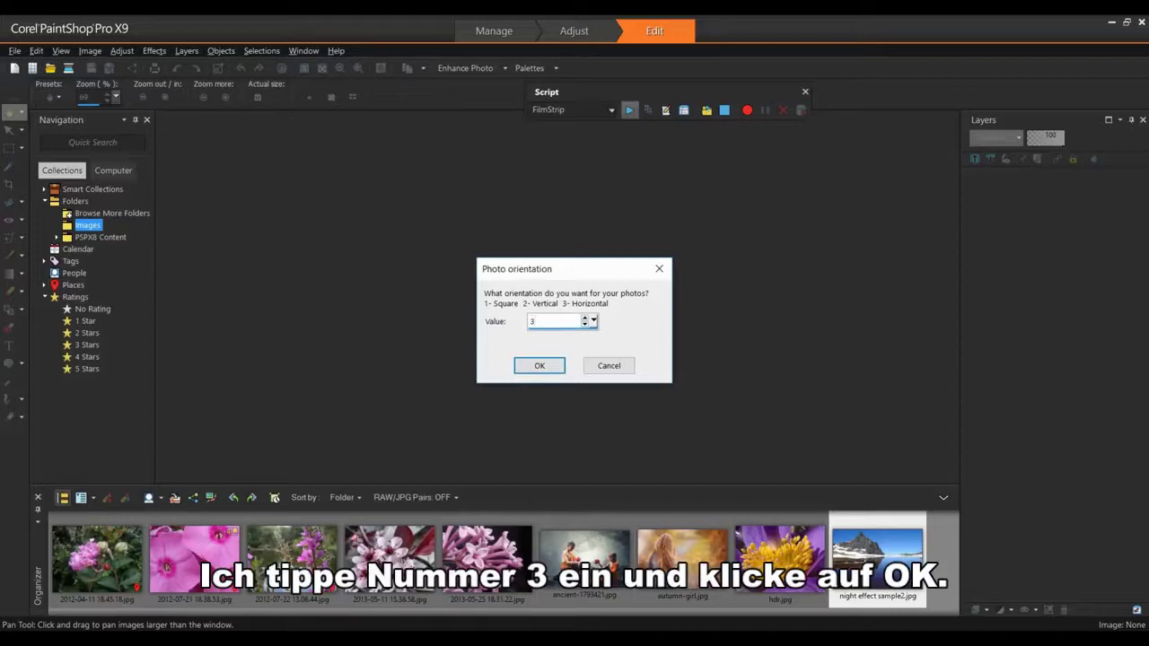
left_click(536, 365)
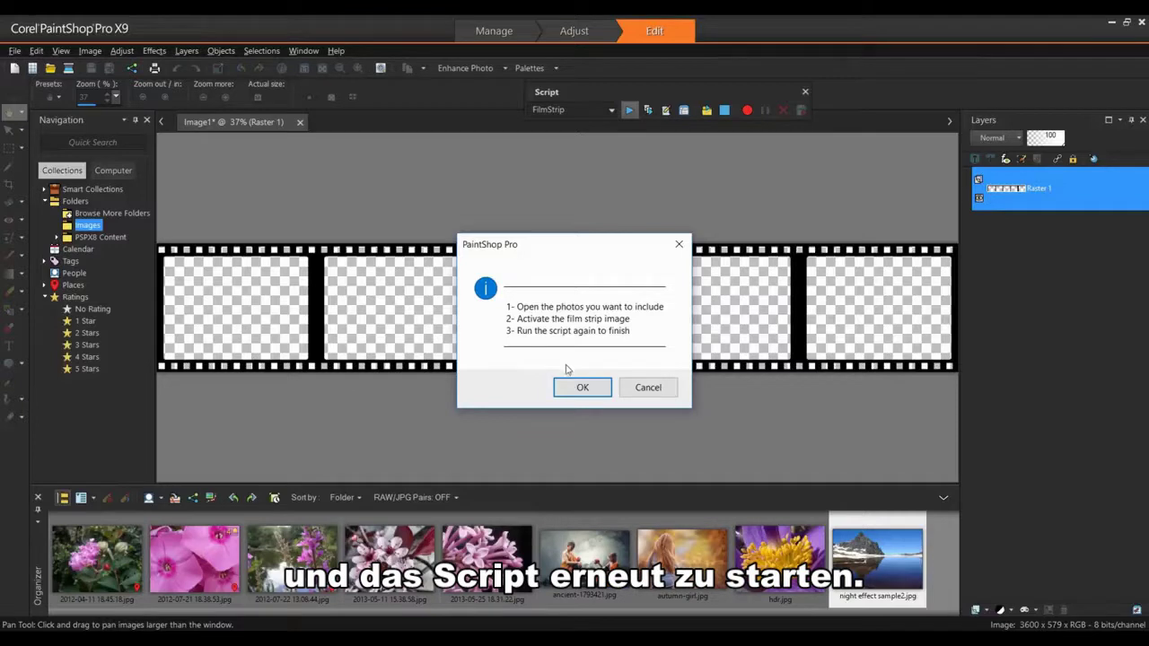
Dismiss the FilmStrip instructions once the black five-frame strip is drawn.
left_click(585, 388)
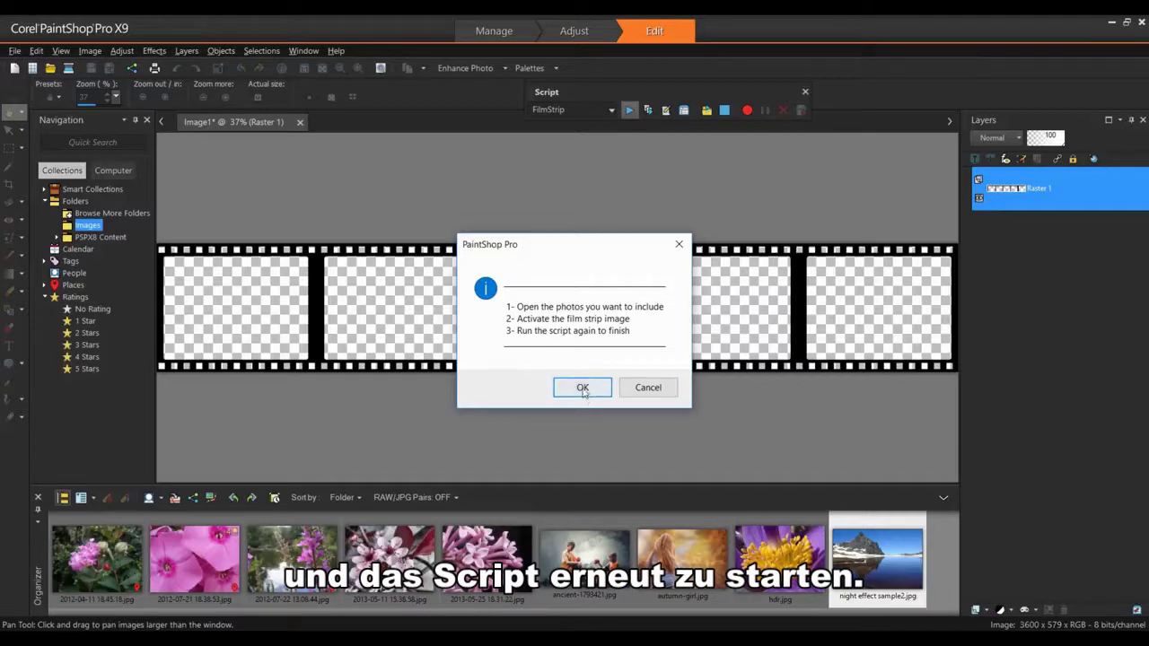
Open the first five flower photos from the Organizer, then return to the blank film strip Image1.
left_click(124, 560)
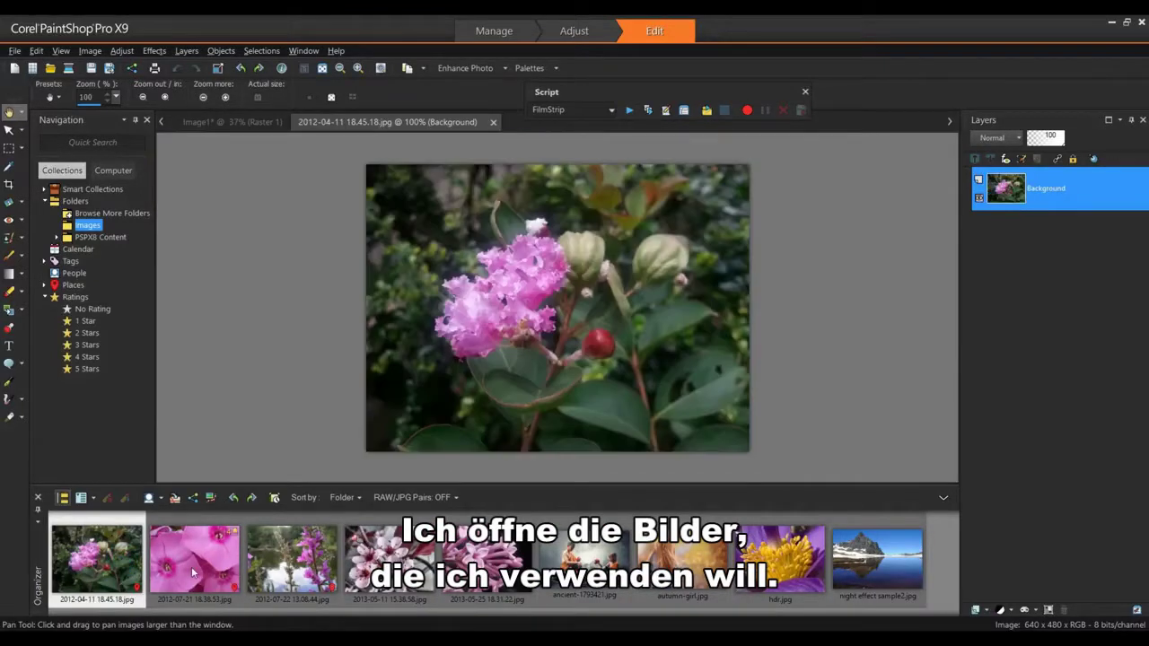
left_click(191, 566)
double_click(291, 563)
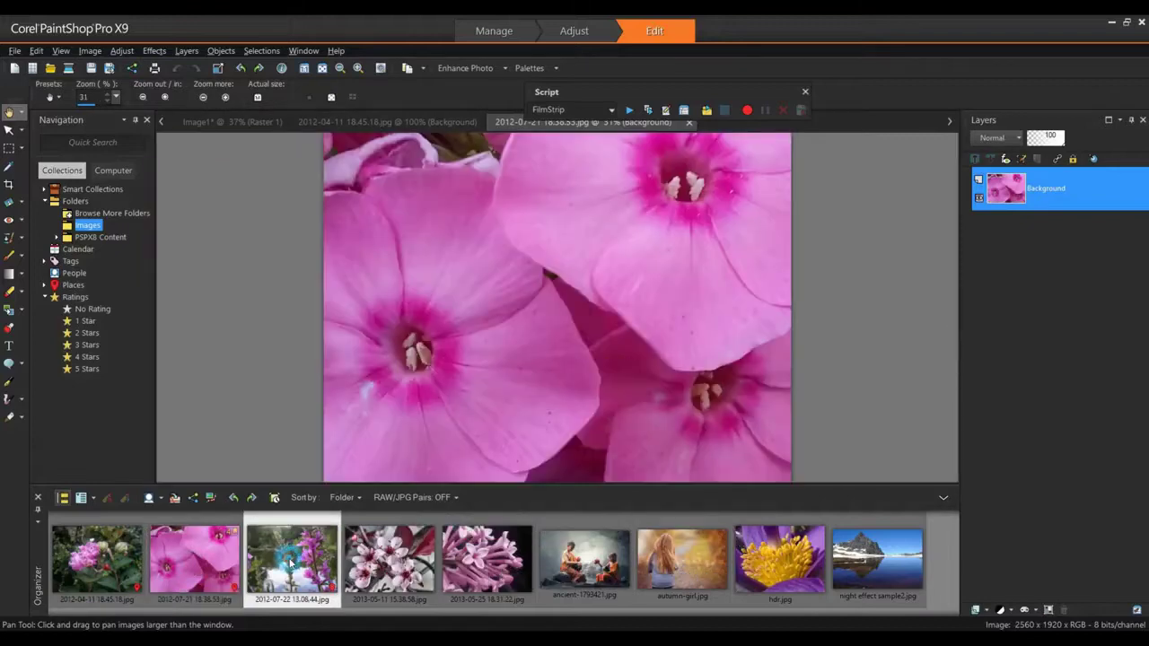
double_click(371, 546)
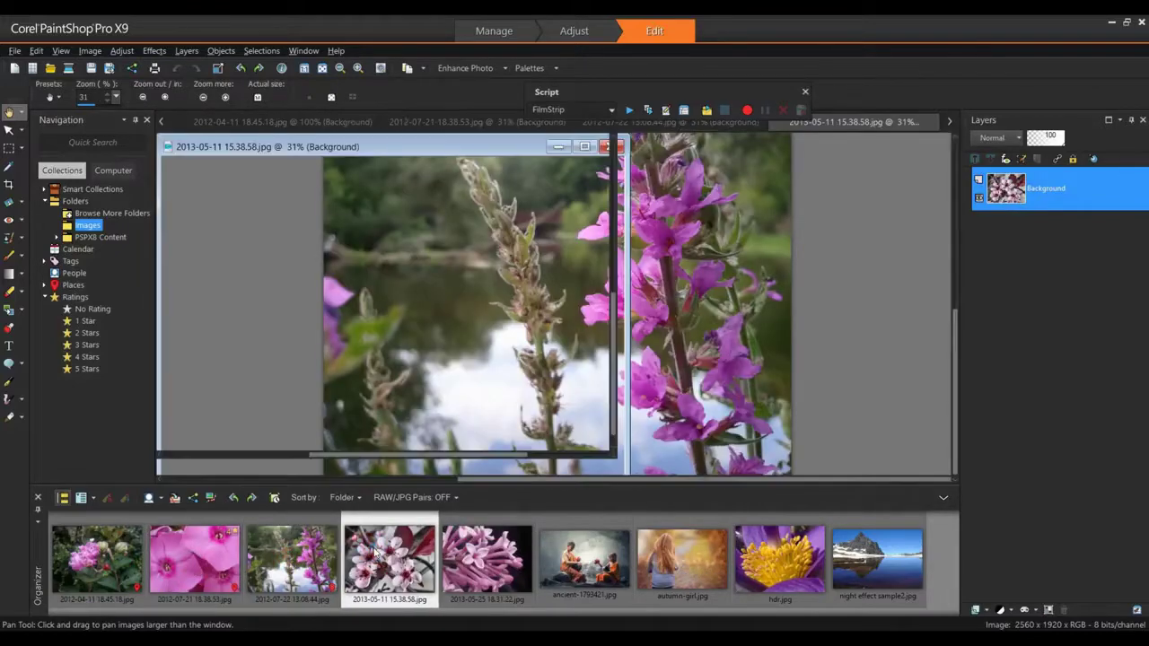
left_click(475, 554)
double_click(476, 554)
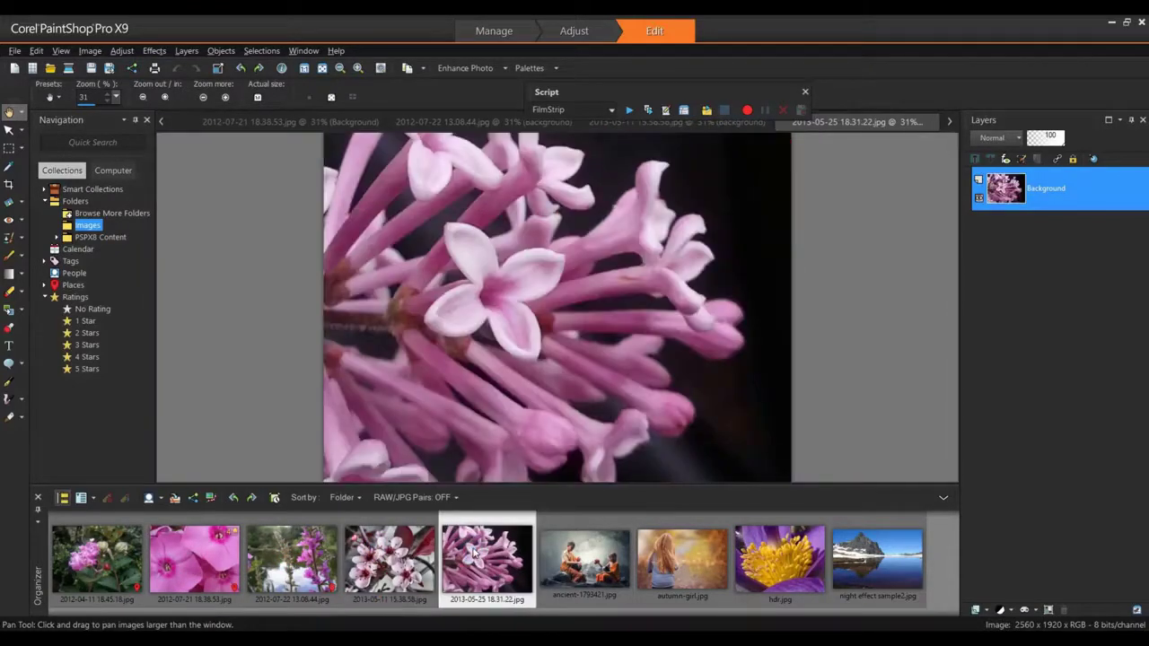
left_click(304, 50)
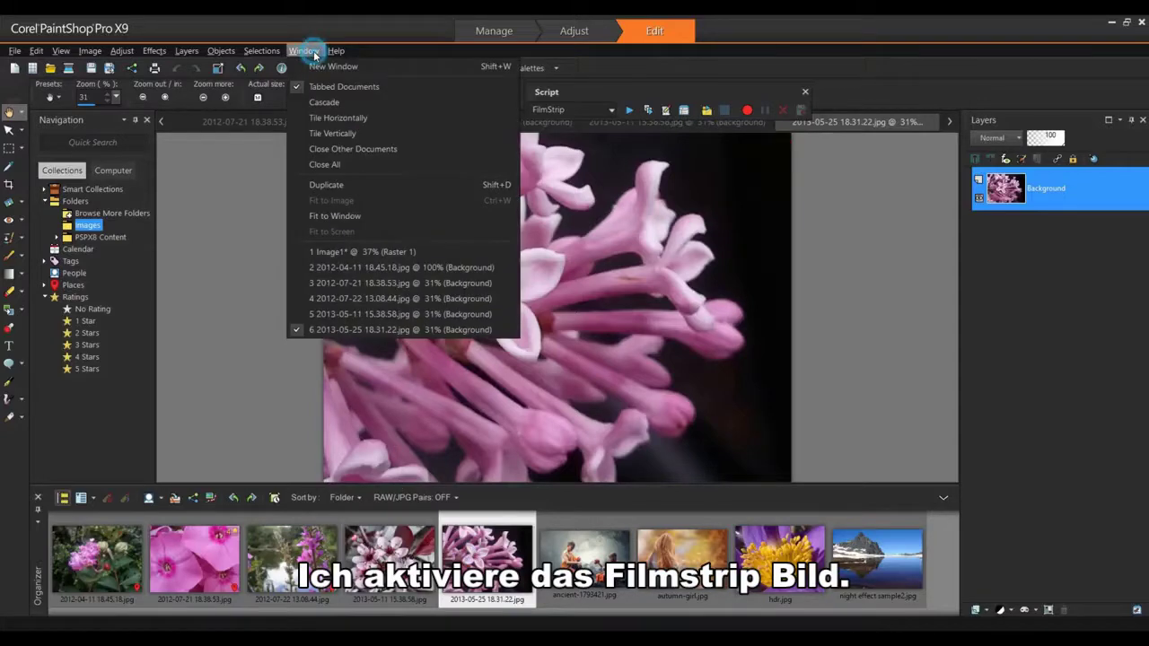
left_click(338, 259)
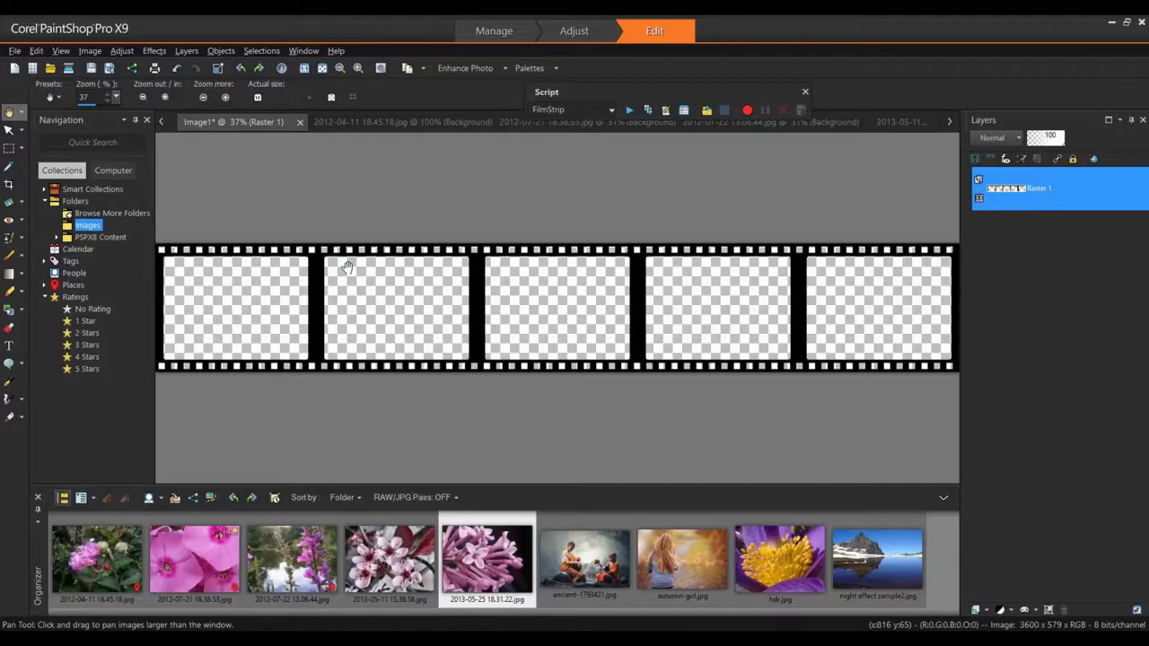
Rerun the FilmStrip script, continuing with step 2 to place the five flower photos in the frames.
left_click(627, 111)
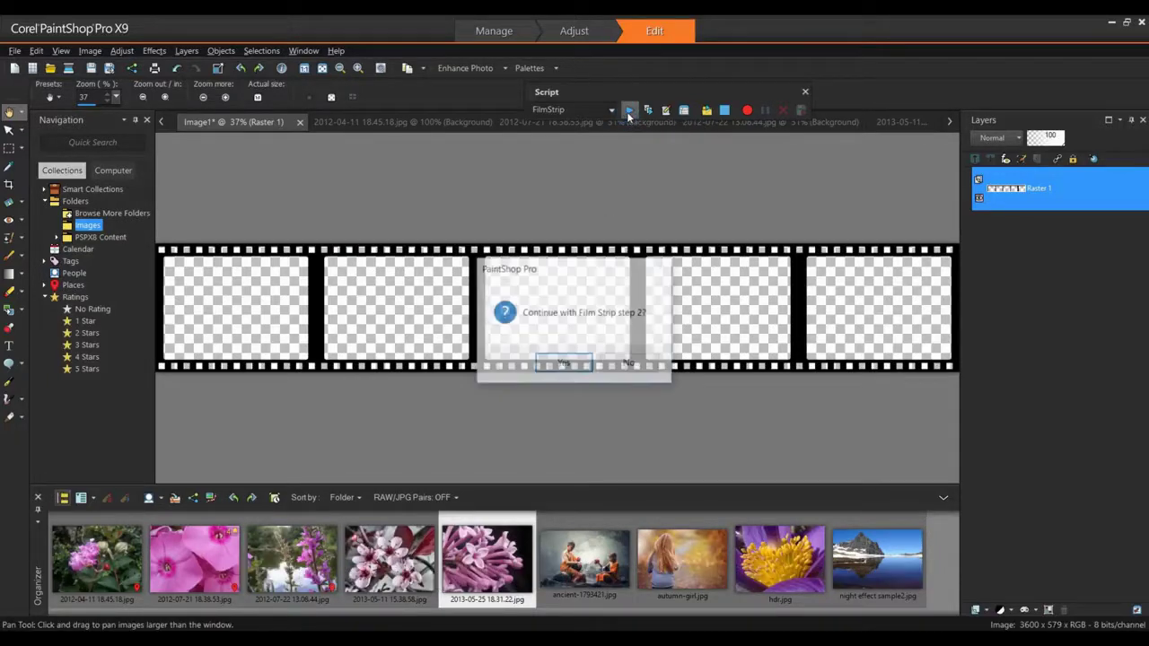
left_click(569, 365)
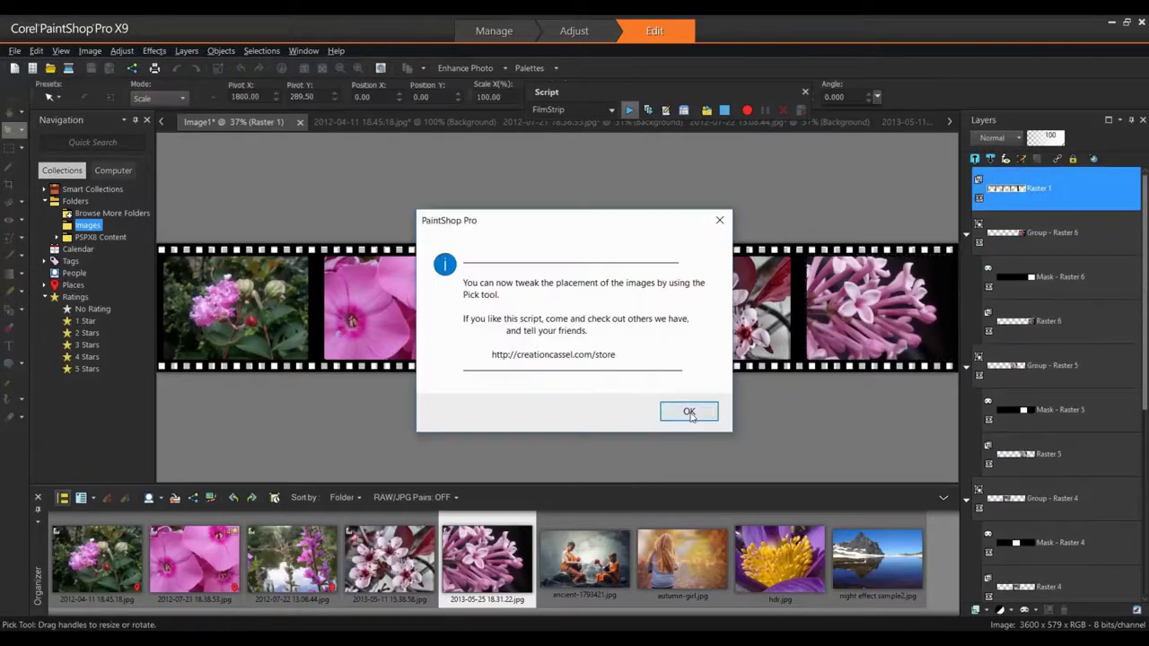
left_click(688, 412)
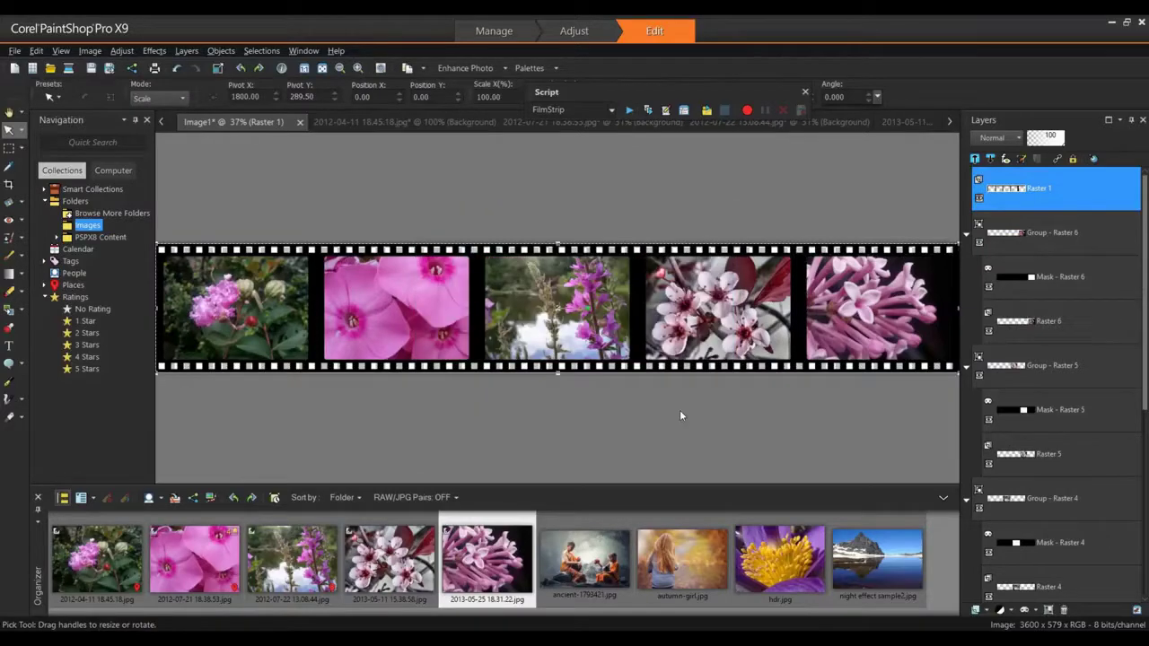